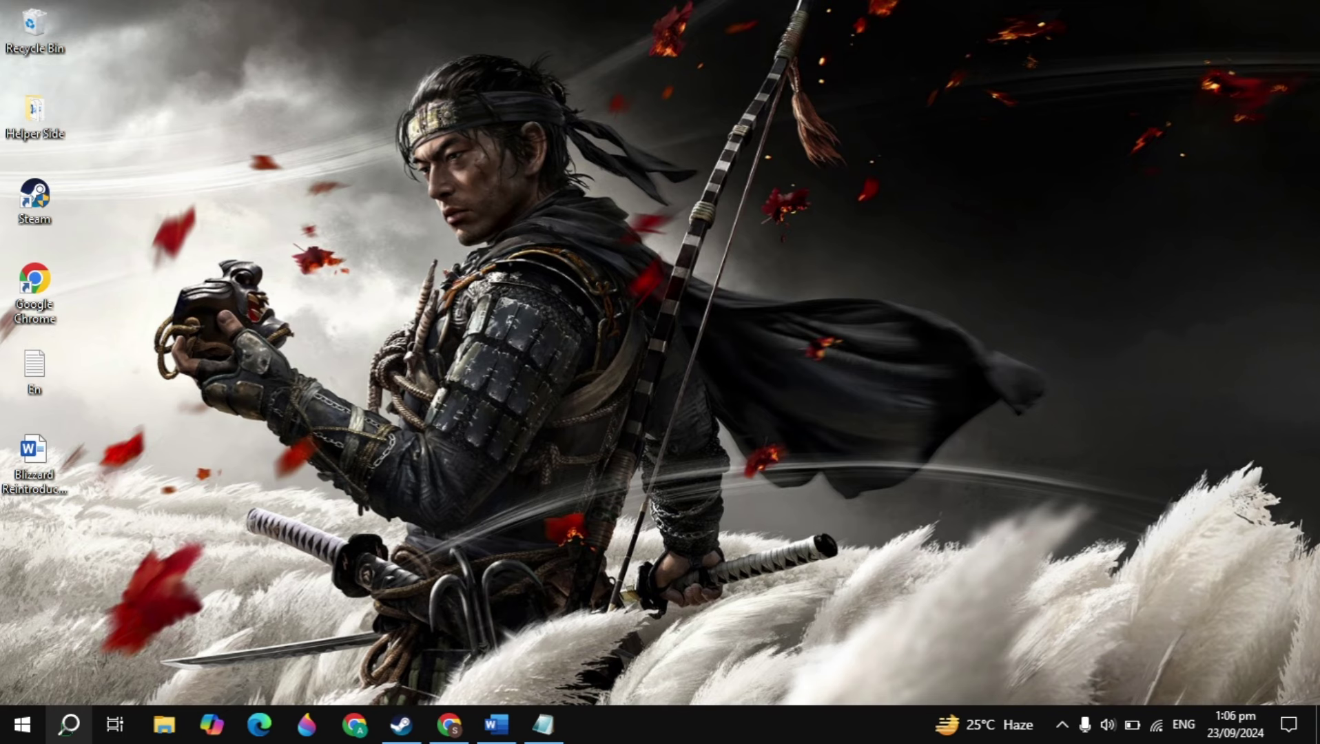
Step: Open Device Manager with 'devi' and expand Audio inputs and outputs
type("devi")
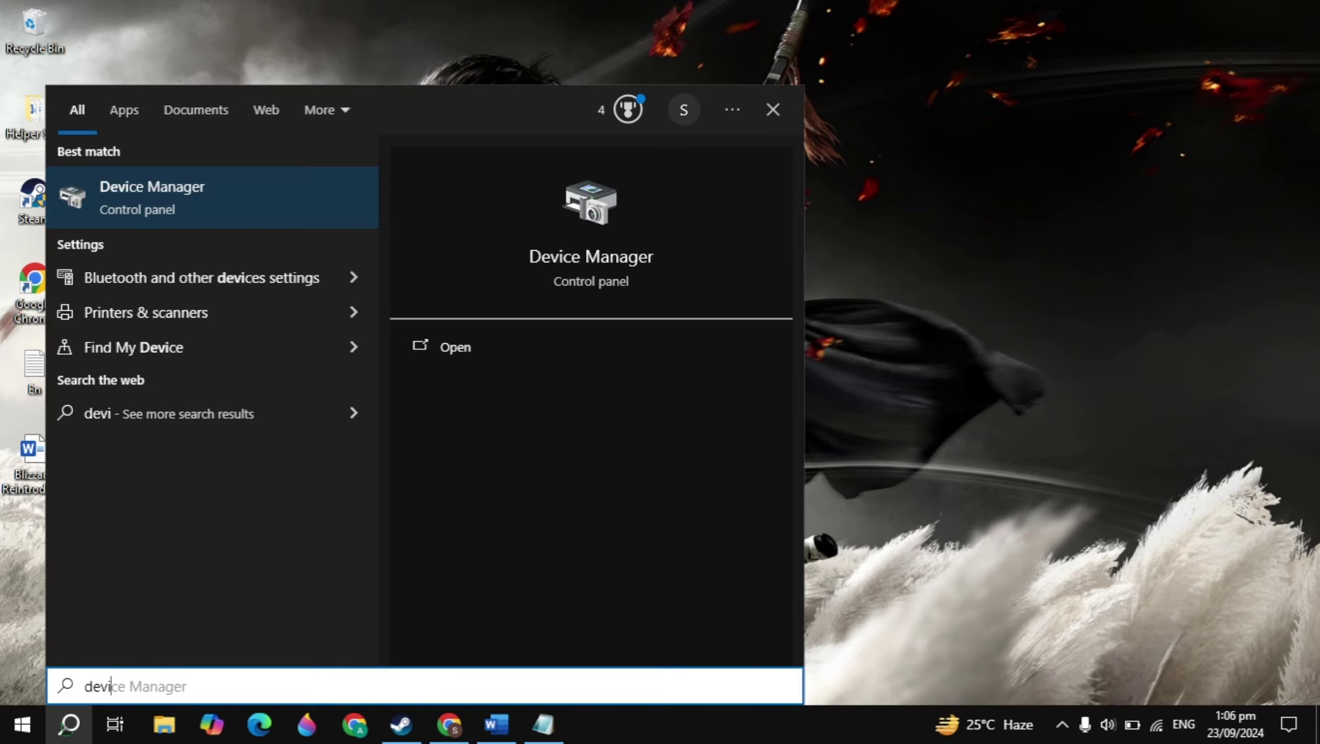
key("Return")
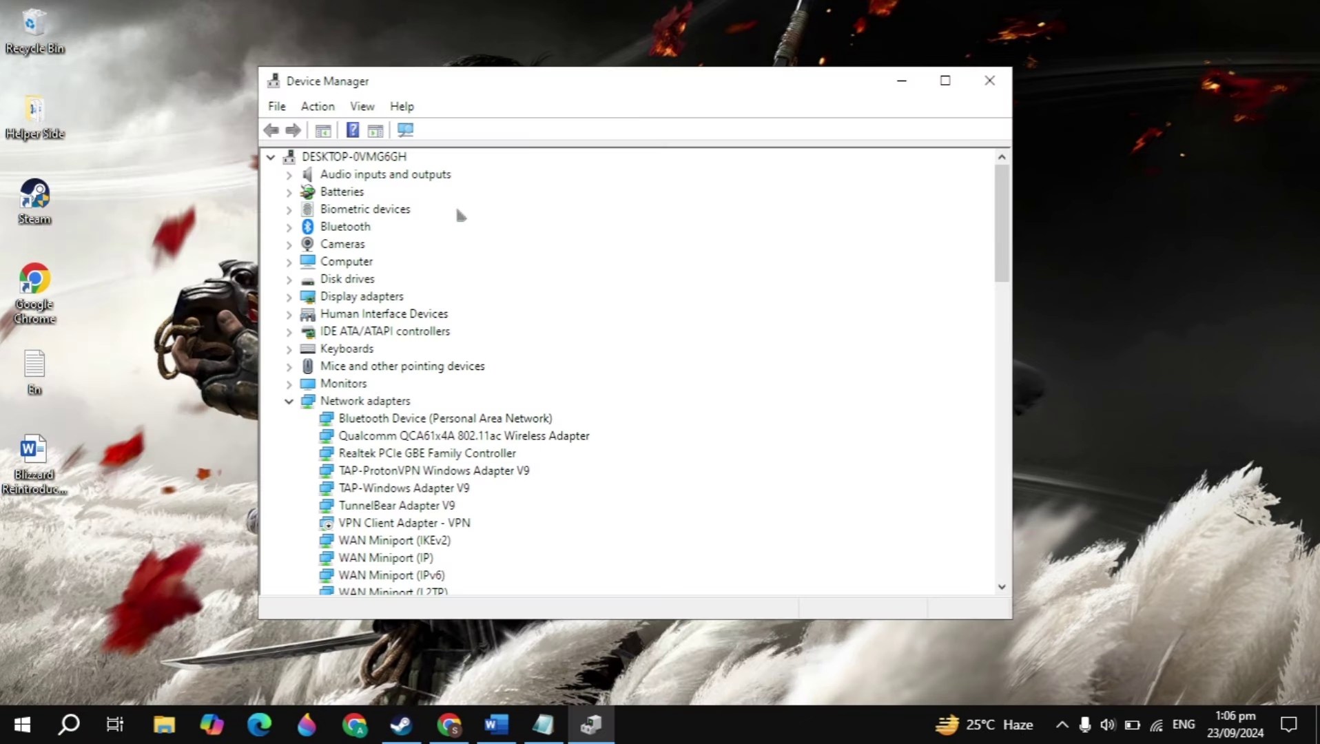
left_click(354, 178)
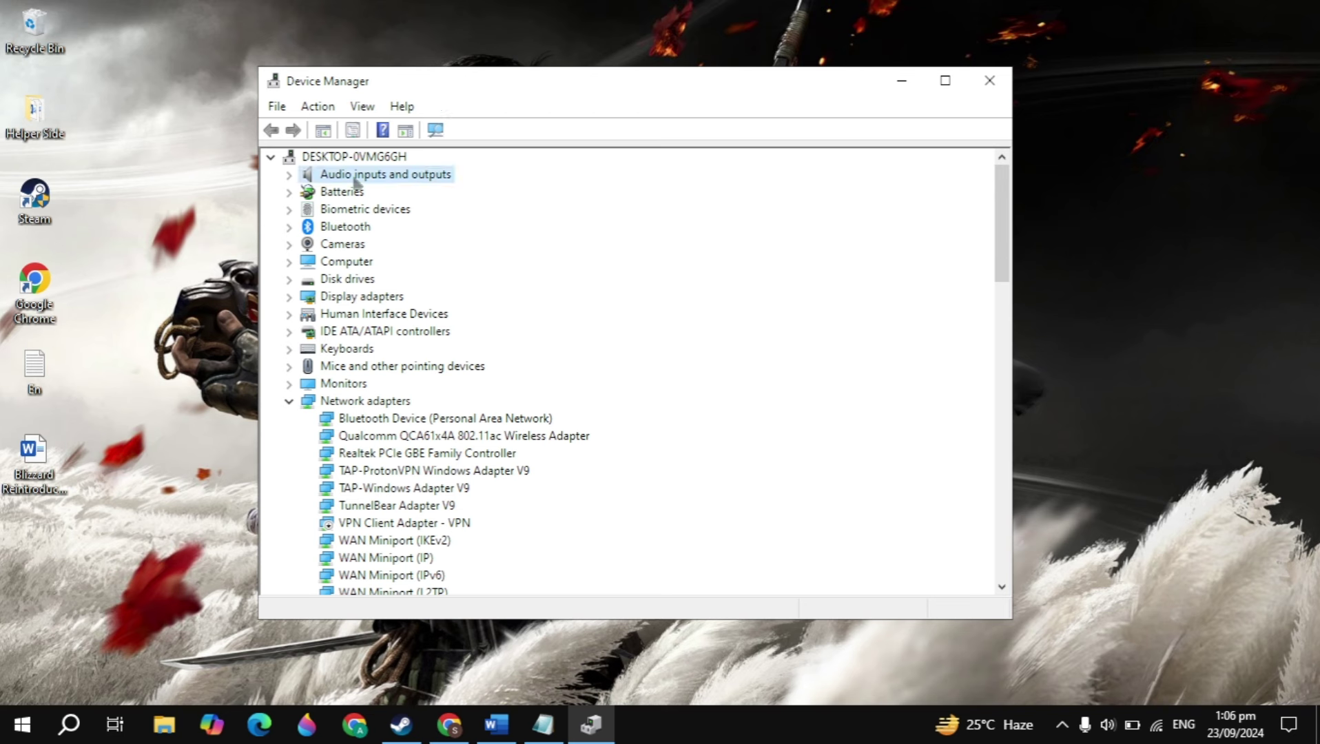
double_click(403, 177)
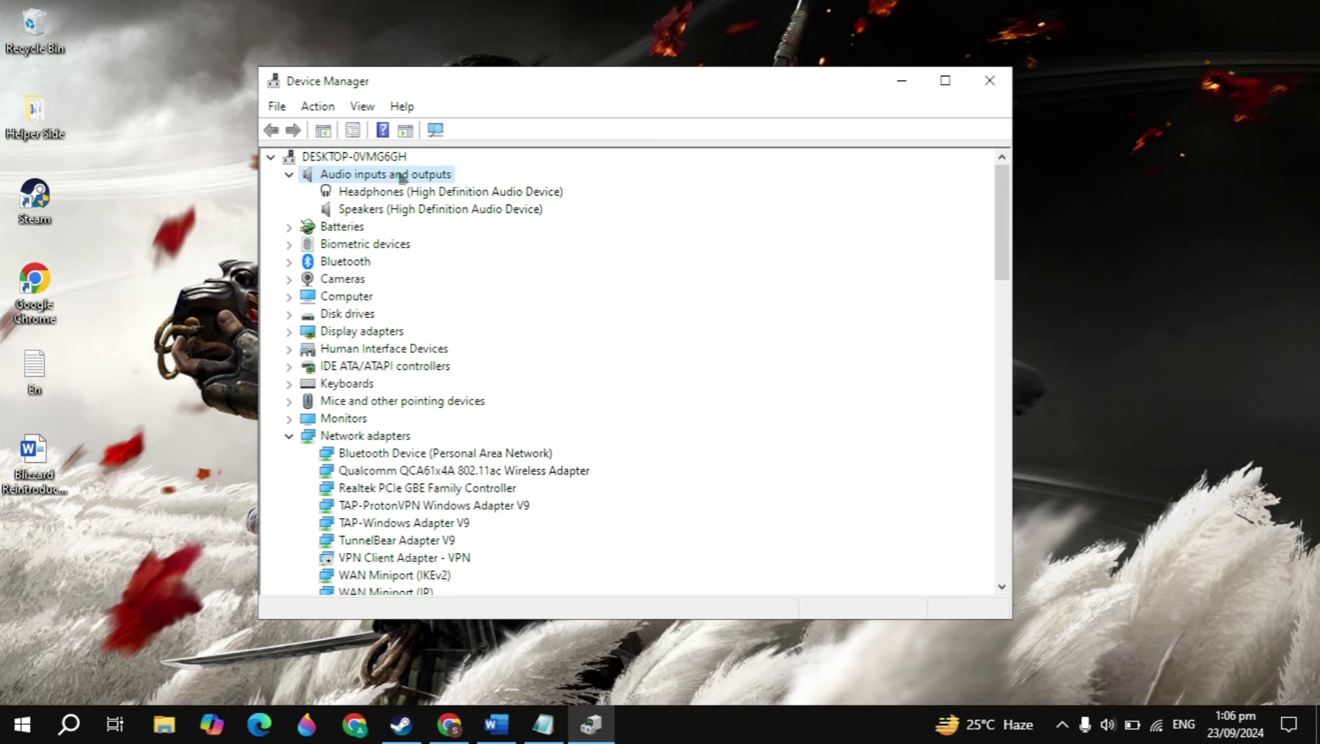
Step: Run an automatic driver search for Speakers, which reports the best driver is already installed
left_click(394, 213)
right_click(404, 215)
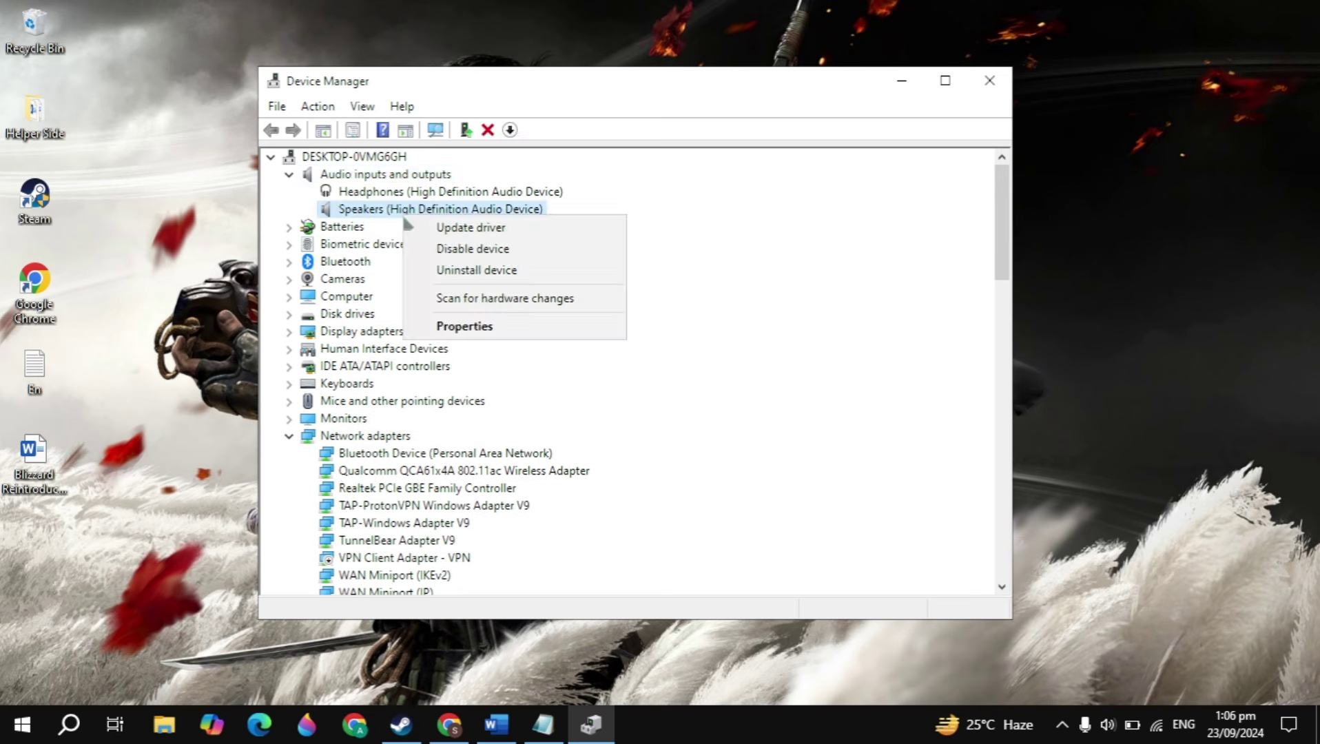
left_click(456, 229)
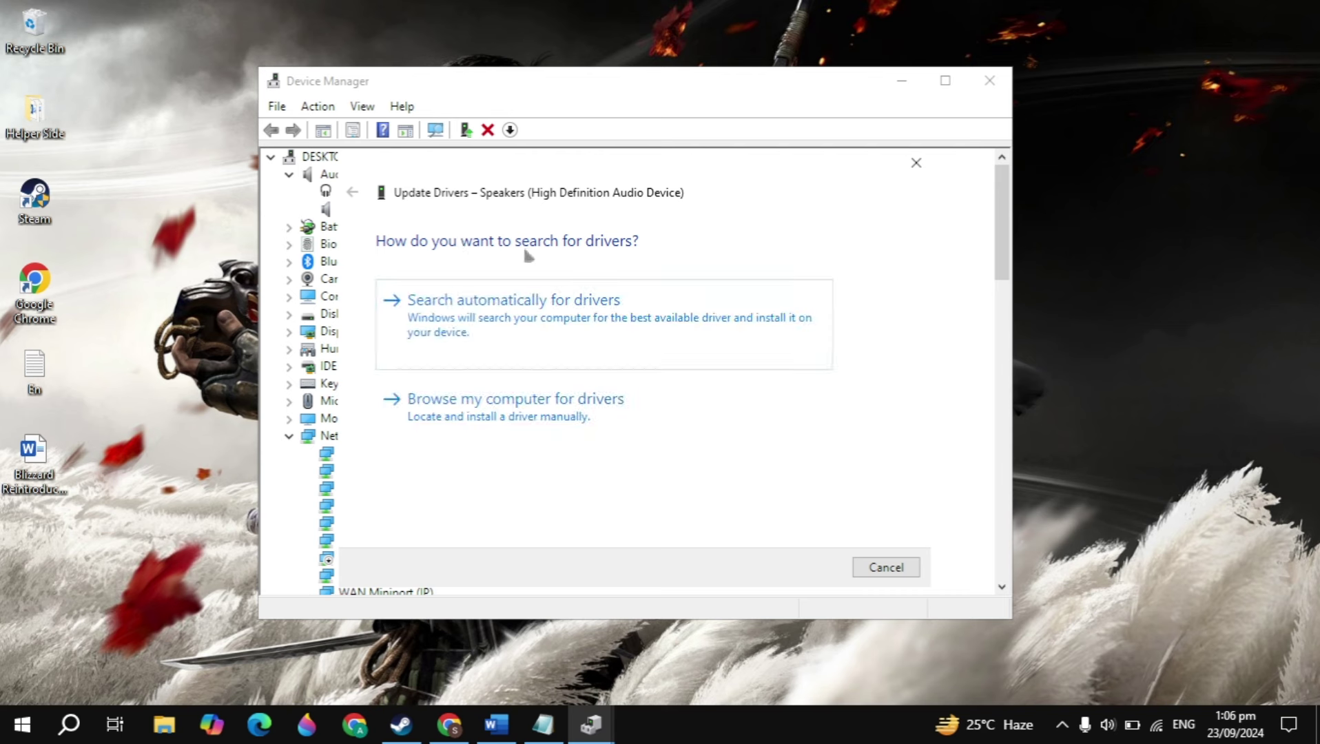
left_click(577, 319)
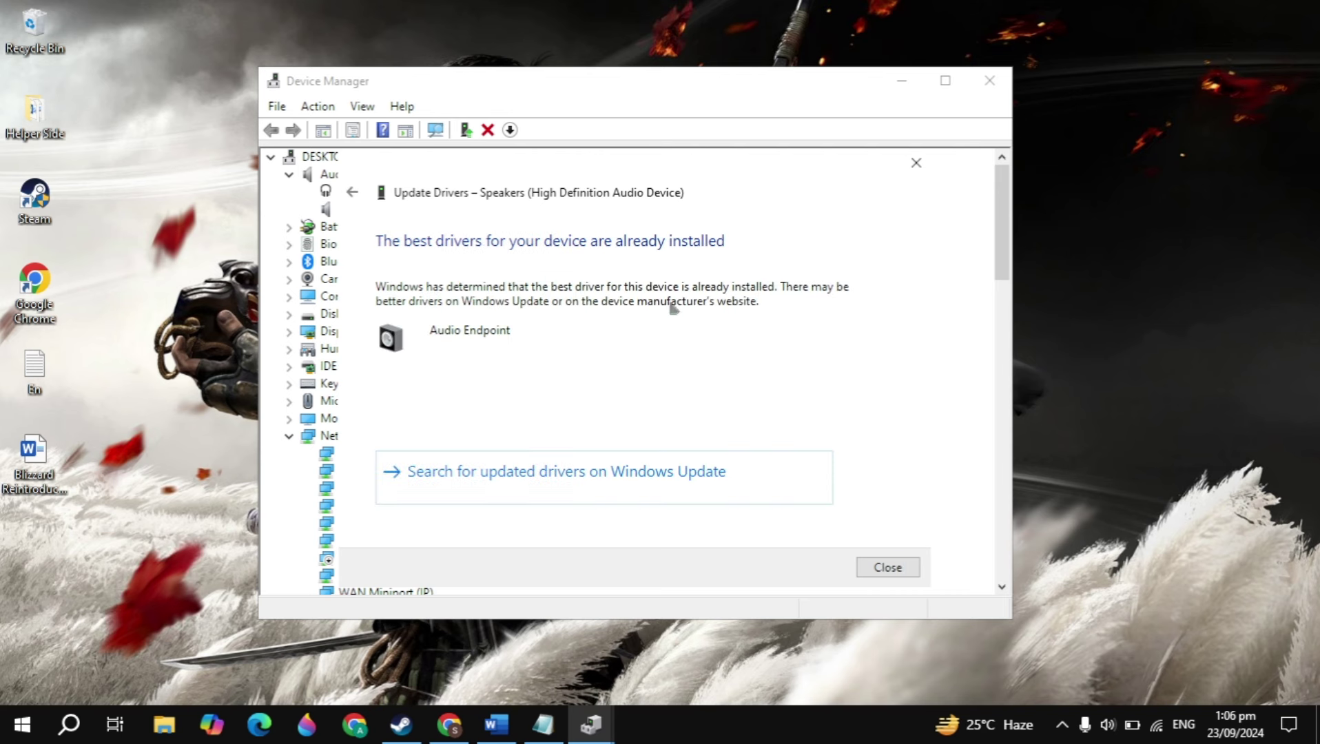
left_click(916, 162)
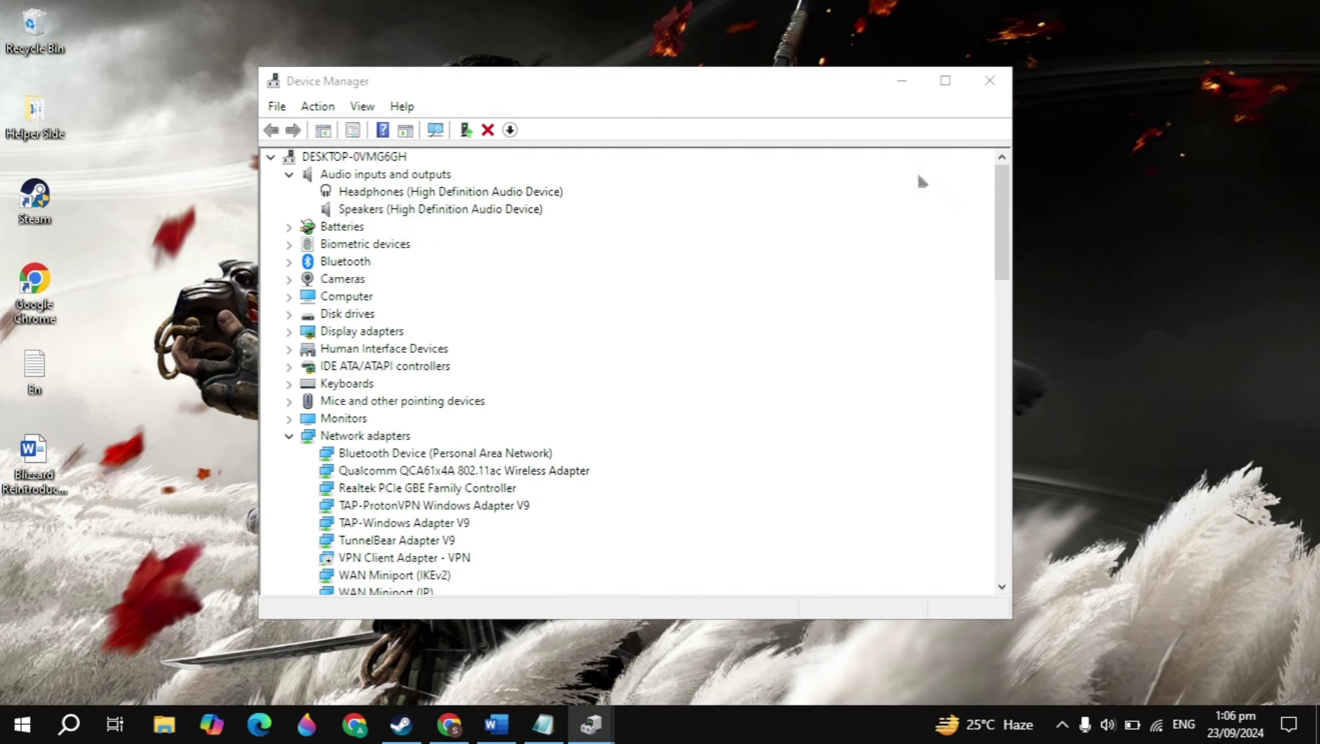
Step: Run an automatic driver search for Headphones, which reports the best driver is already installed
left_click(384, 197)
right_click(384, 196)
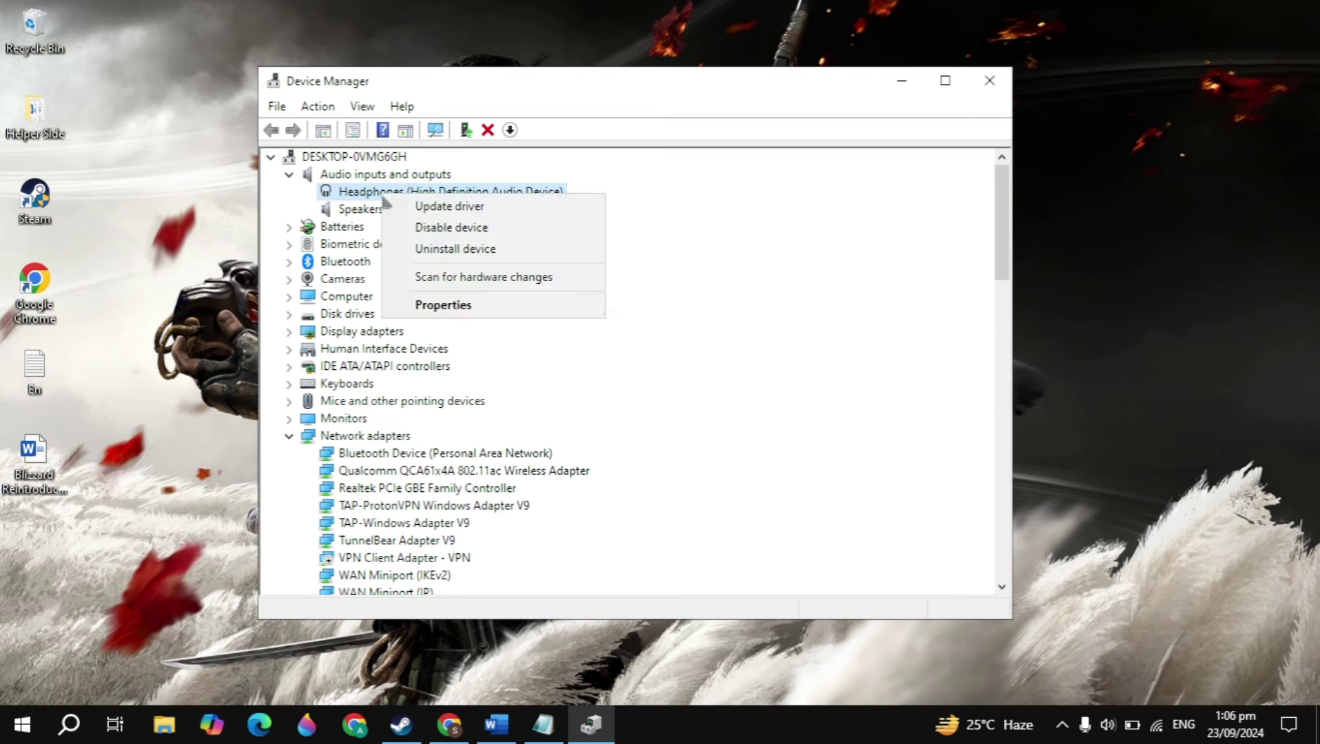
left_click(436, 215)
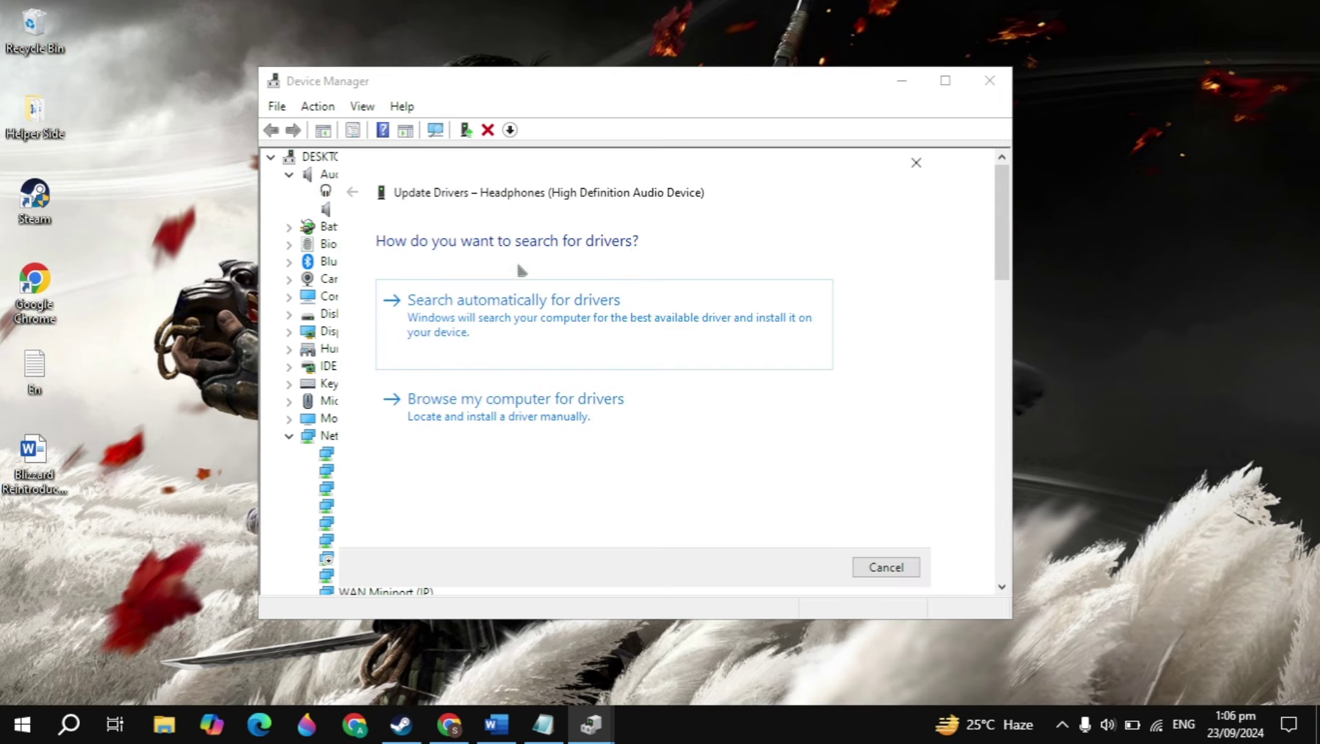
left_click(564, 317)
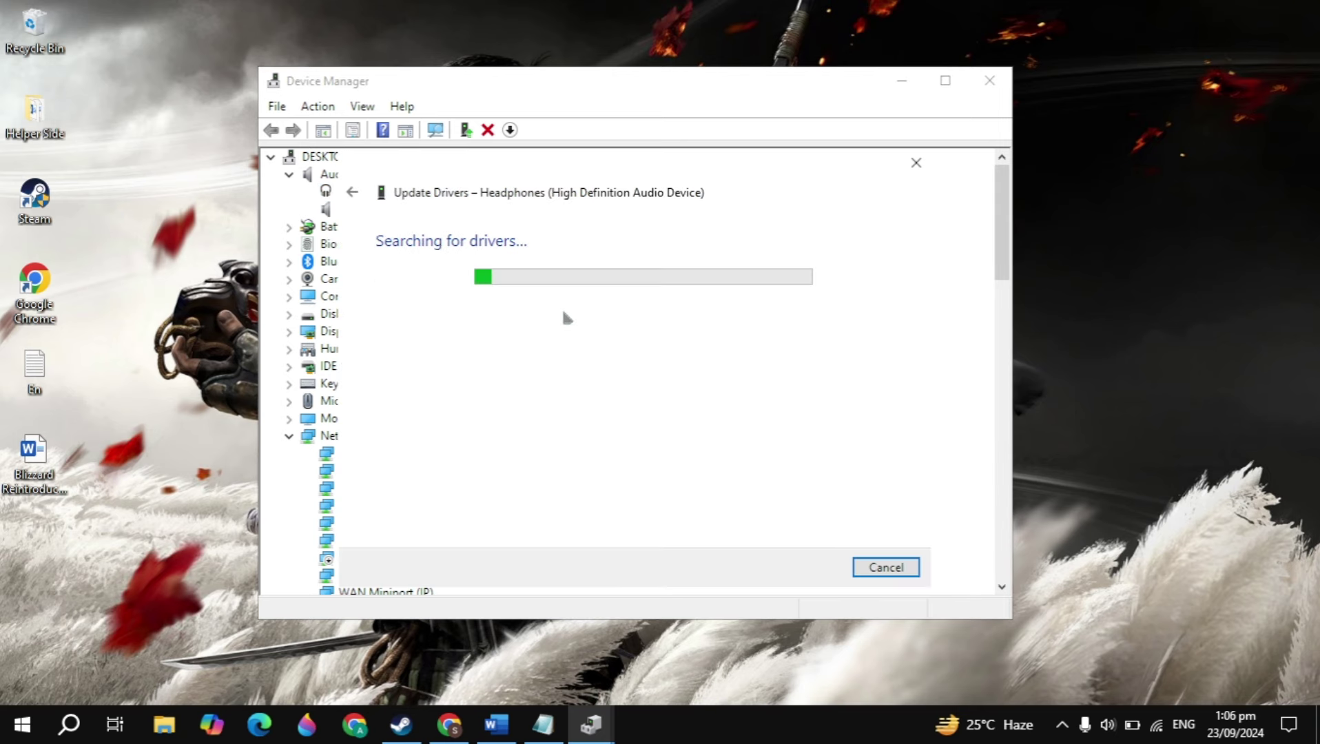
left_click(916, 162)
left_click(378, 211)
right_click(378, 212)
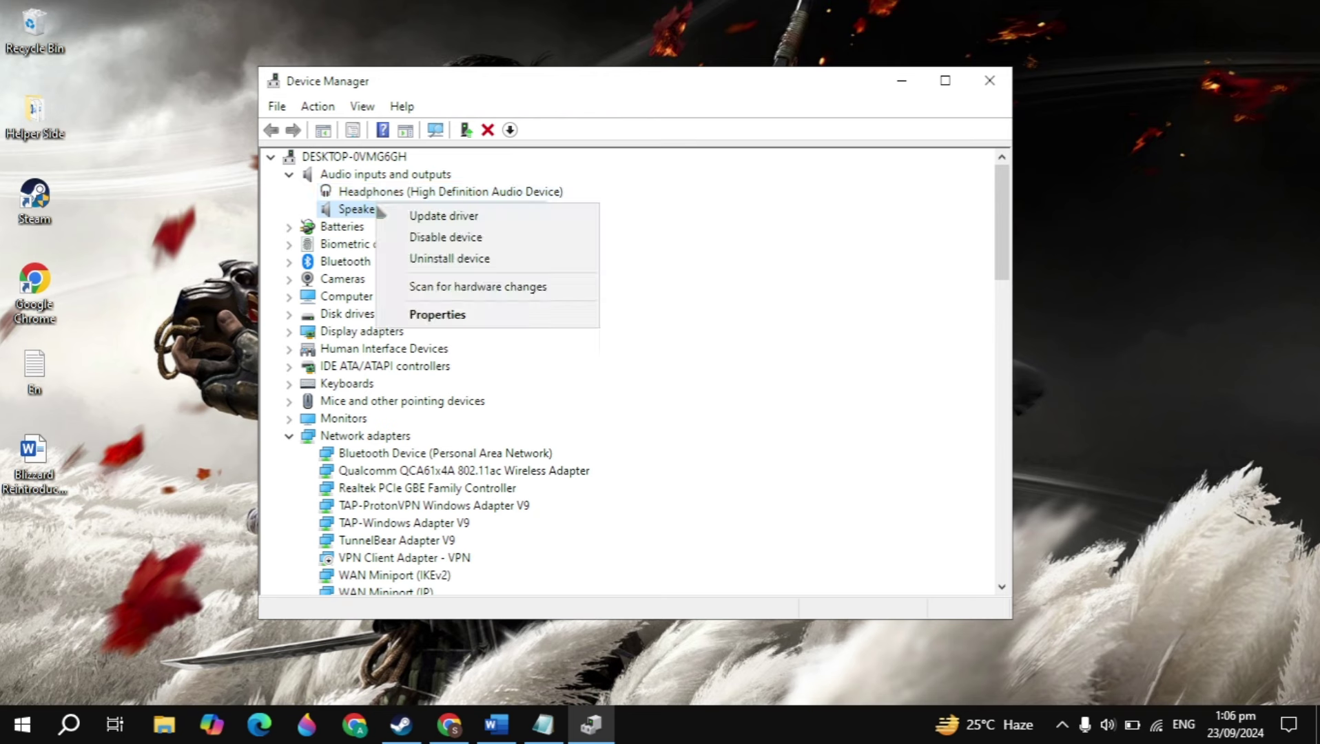
Step: Manually replace the Speakers driver with Generic software device from the list of available drivers
left_click(435, 216)
left_click(636, 415)
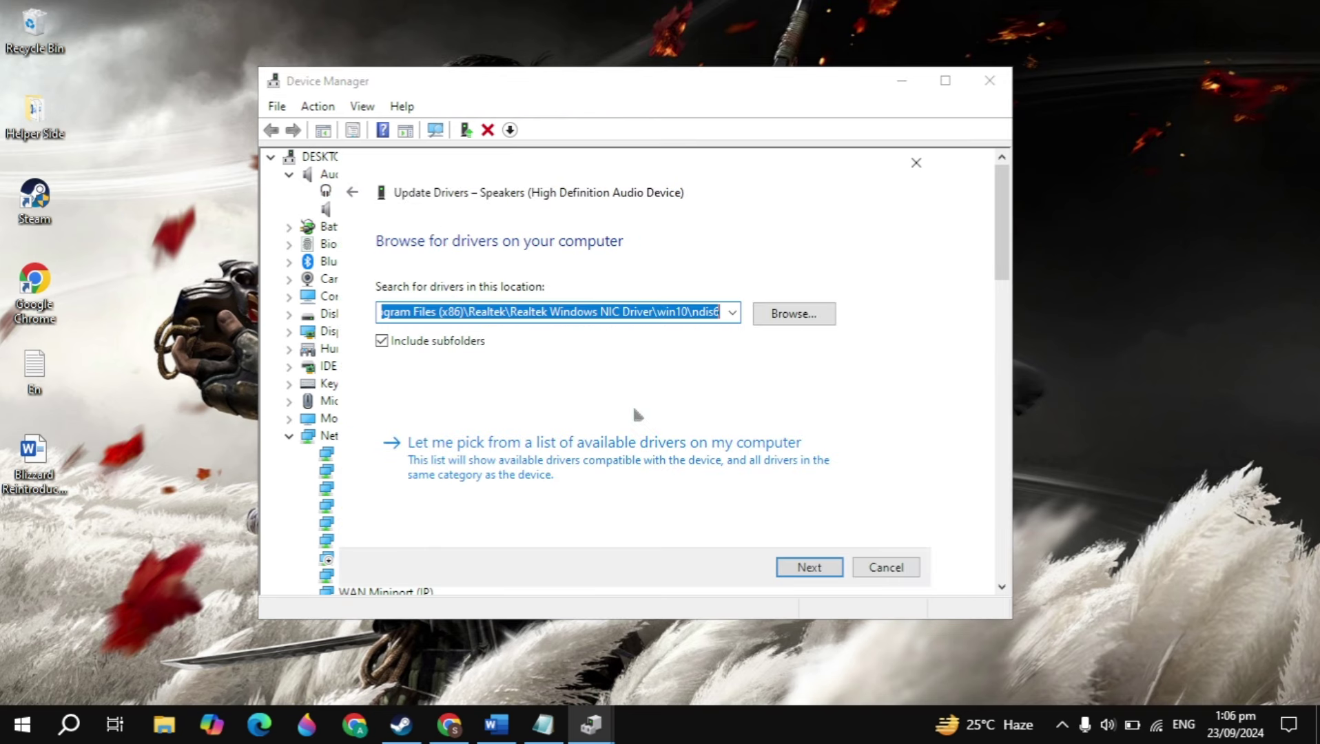
left_click(529, 461)
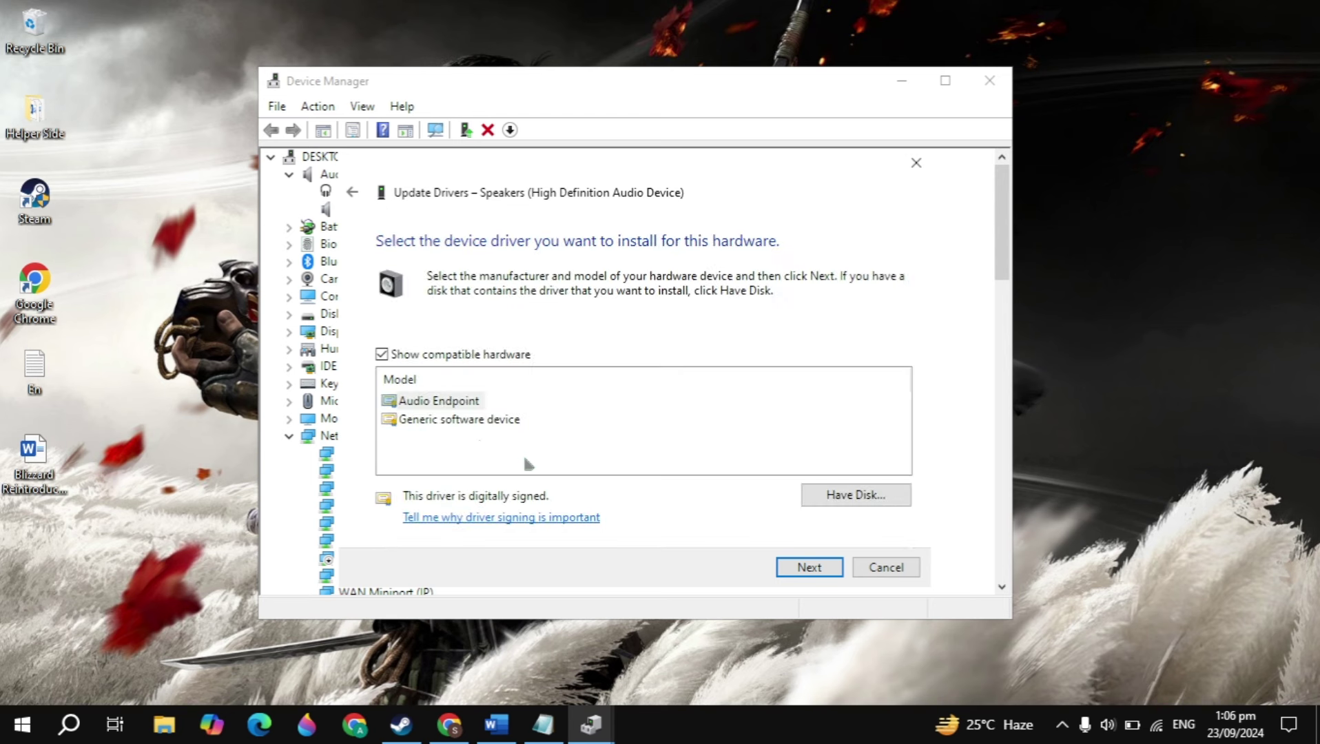
left_click(460, 420)
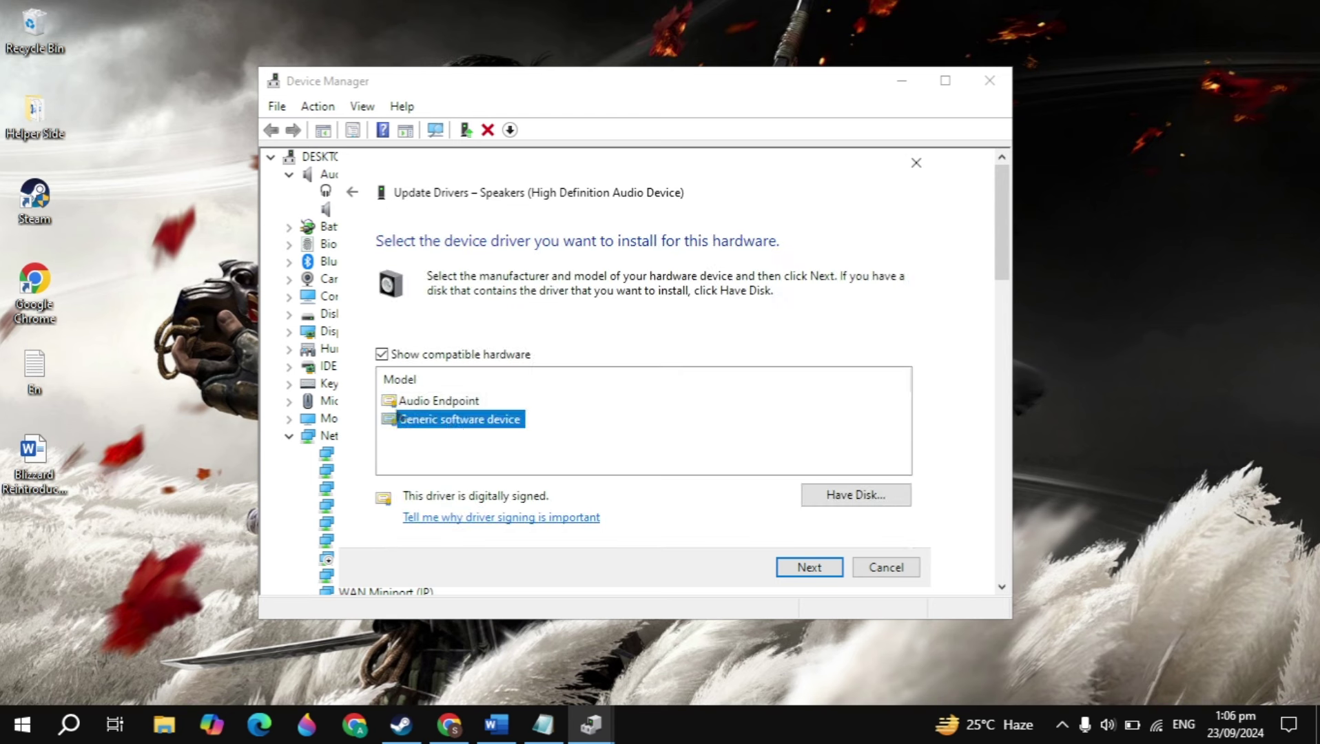
left_click(797, 567)
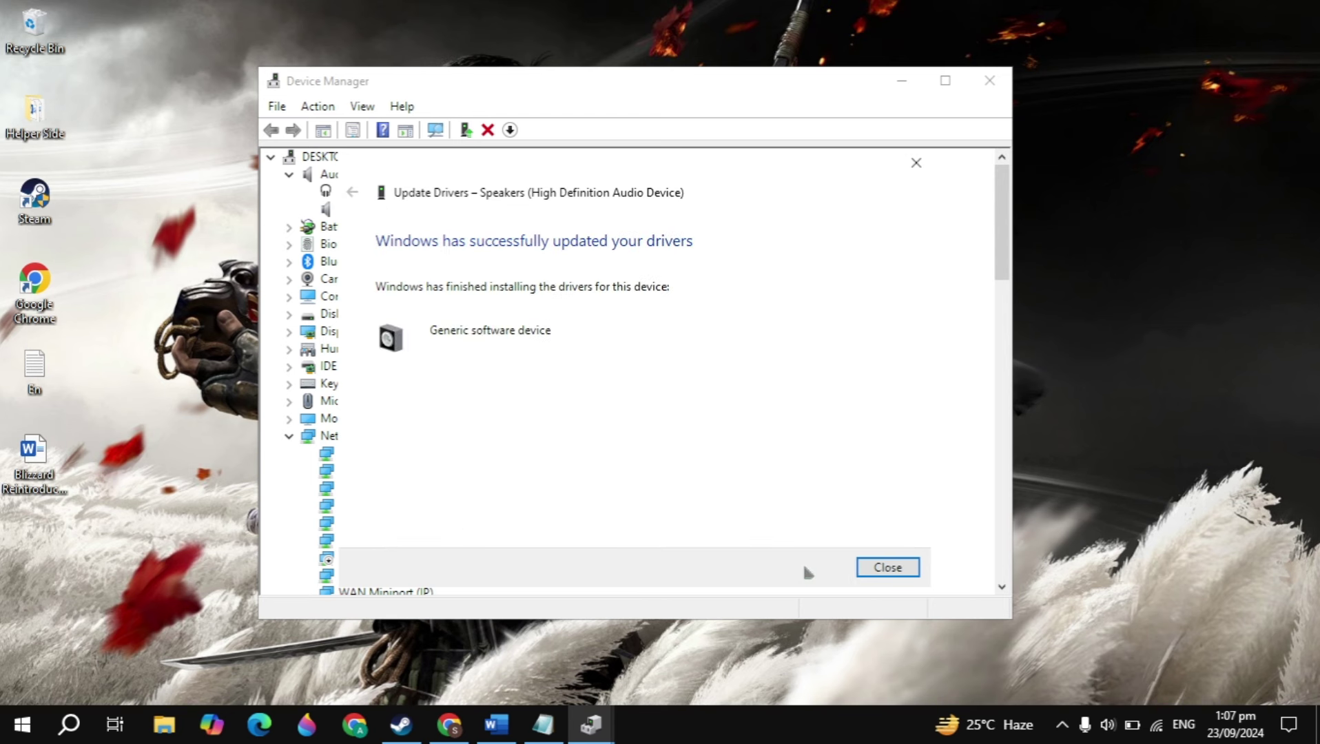
left_click(896, 569)
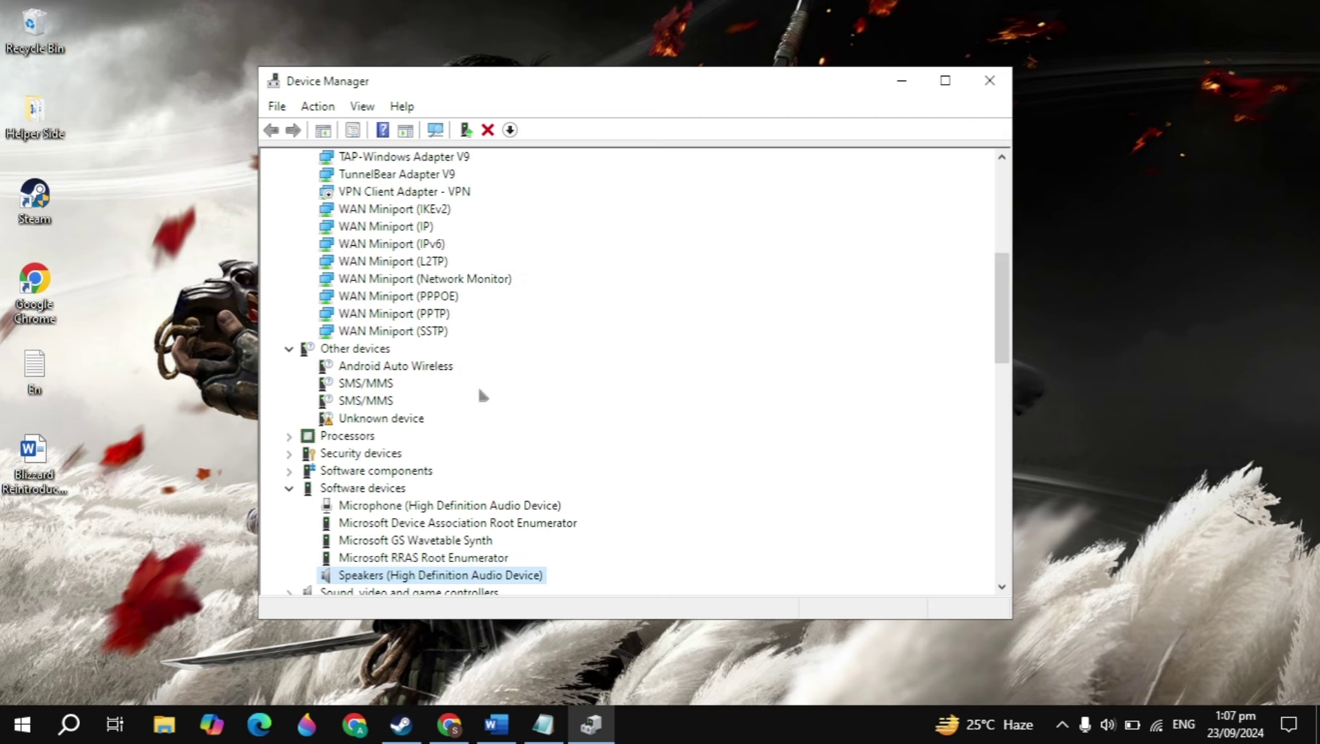
Step: Reinstall Audio Endpoint for Speakers under Software devices with an automatic driver search
right_click(421, 578)
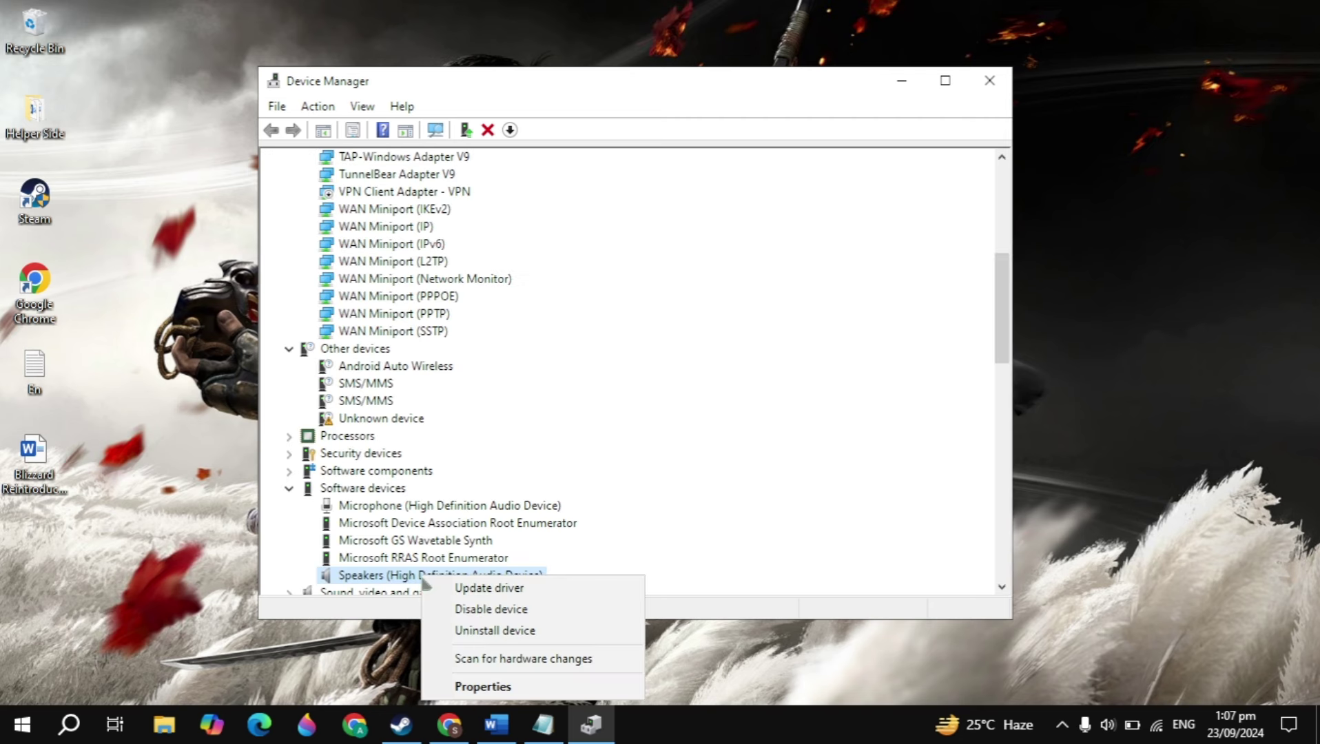
left_click(489, 588)
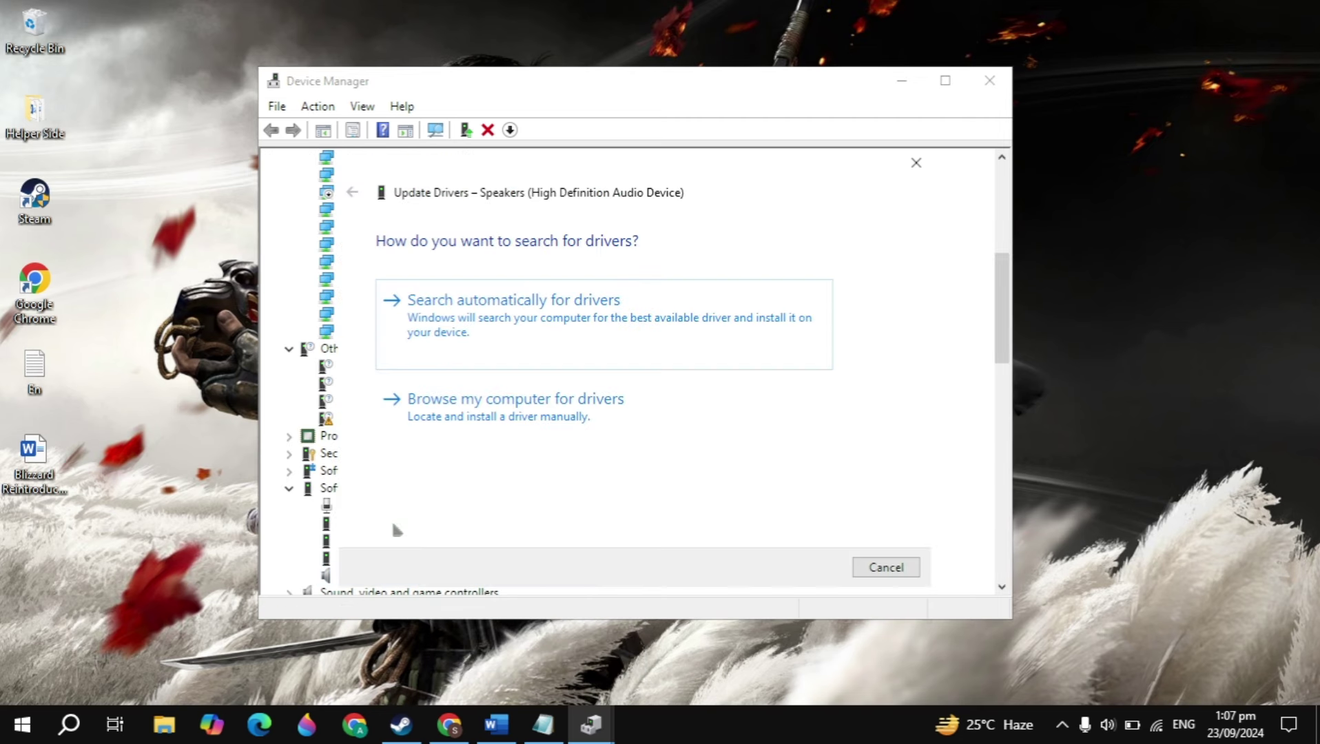
left_click(604, 301)
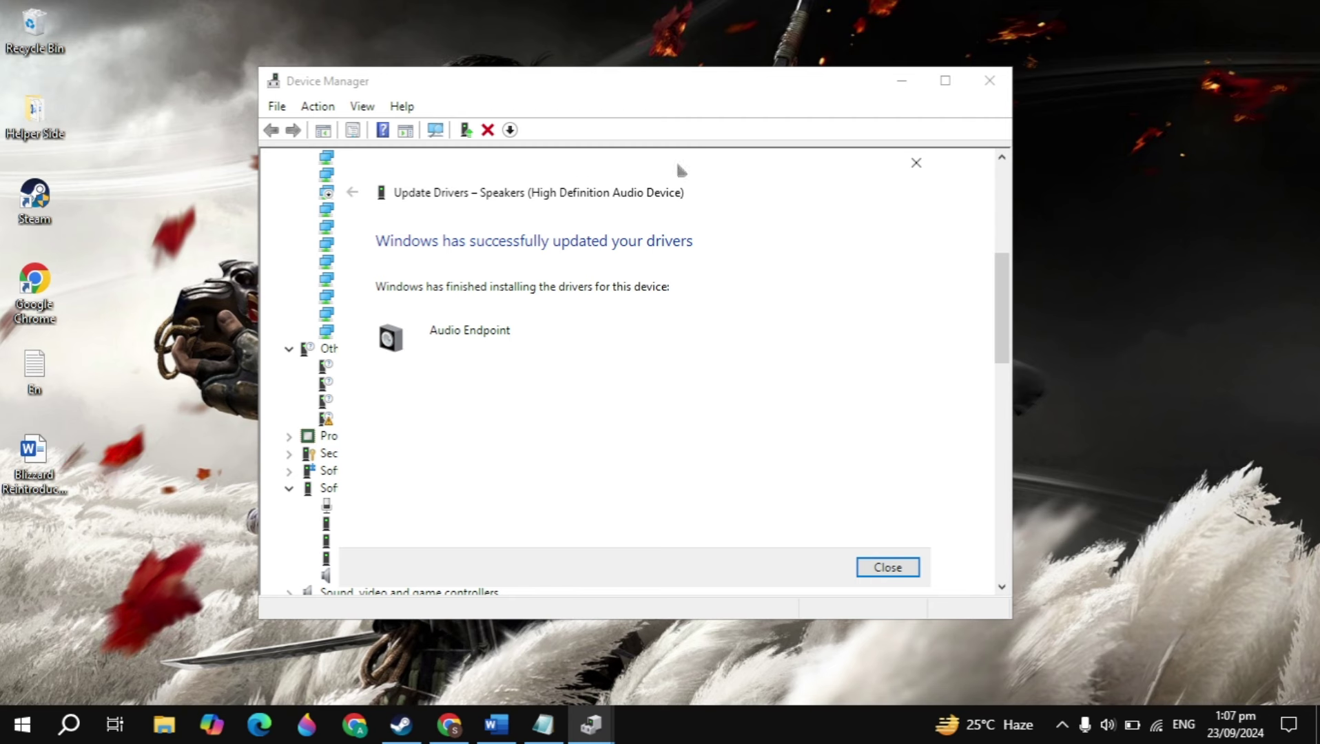
left_click(916, 162)
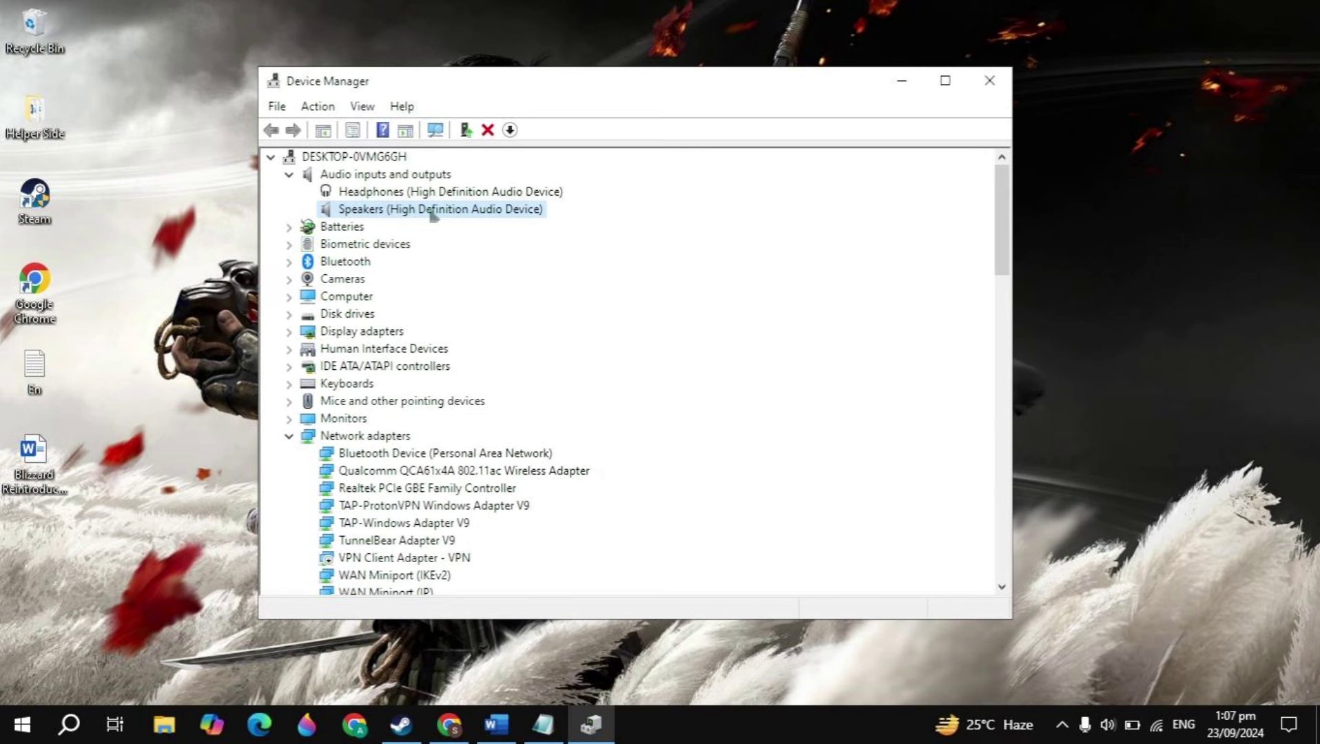
right_click(431, 212)
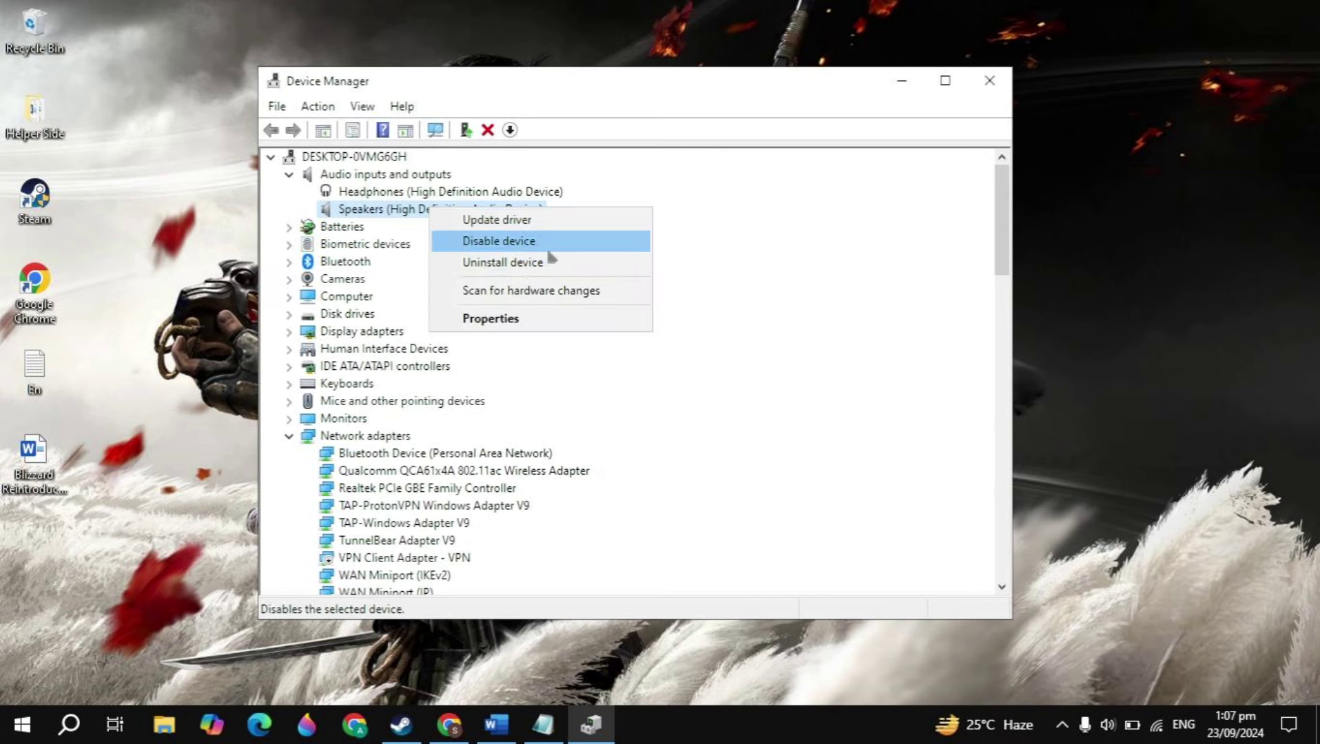
Step: Disable the Speakers, confirm, re-enable them, and close Device Manager
left_click(568, 241)
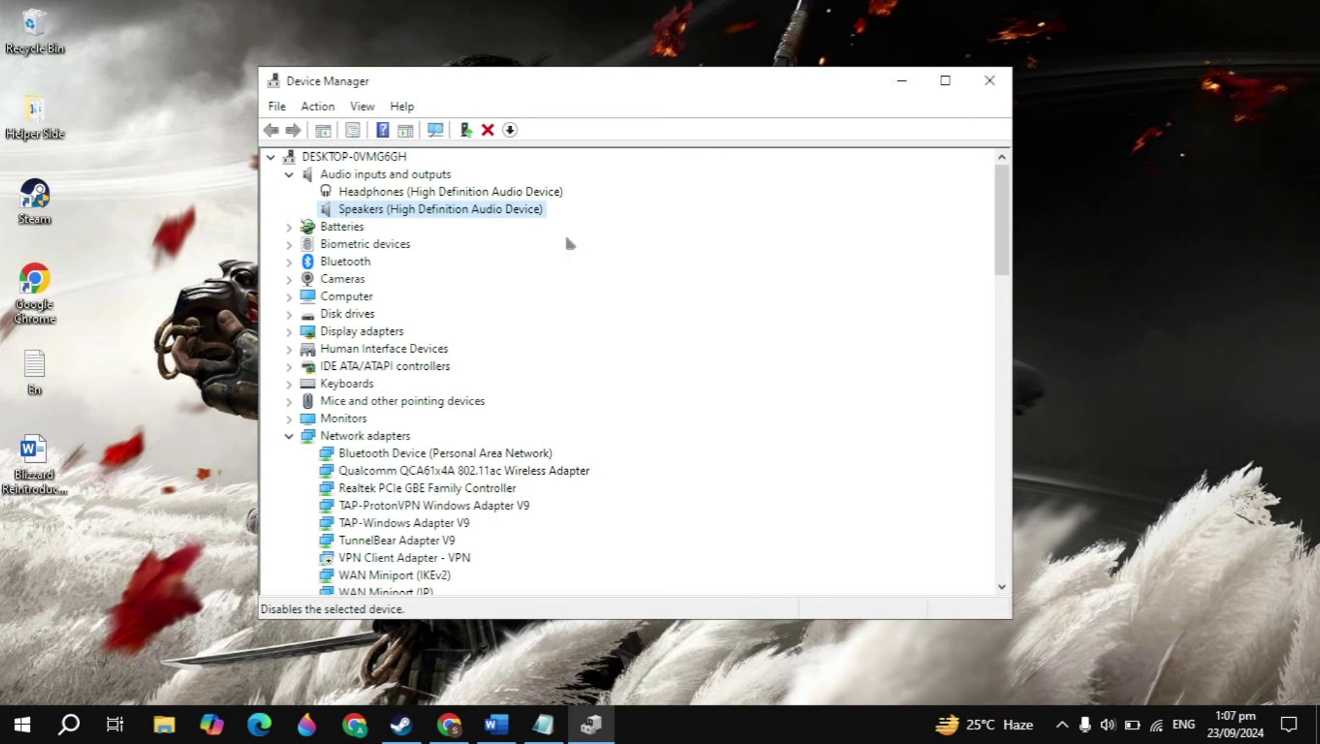
left_click(691, 384)
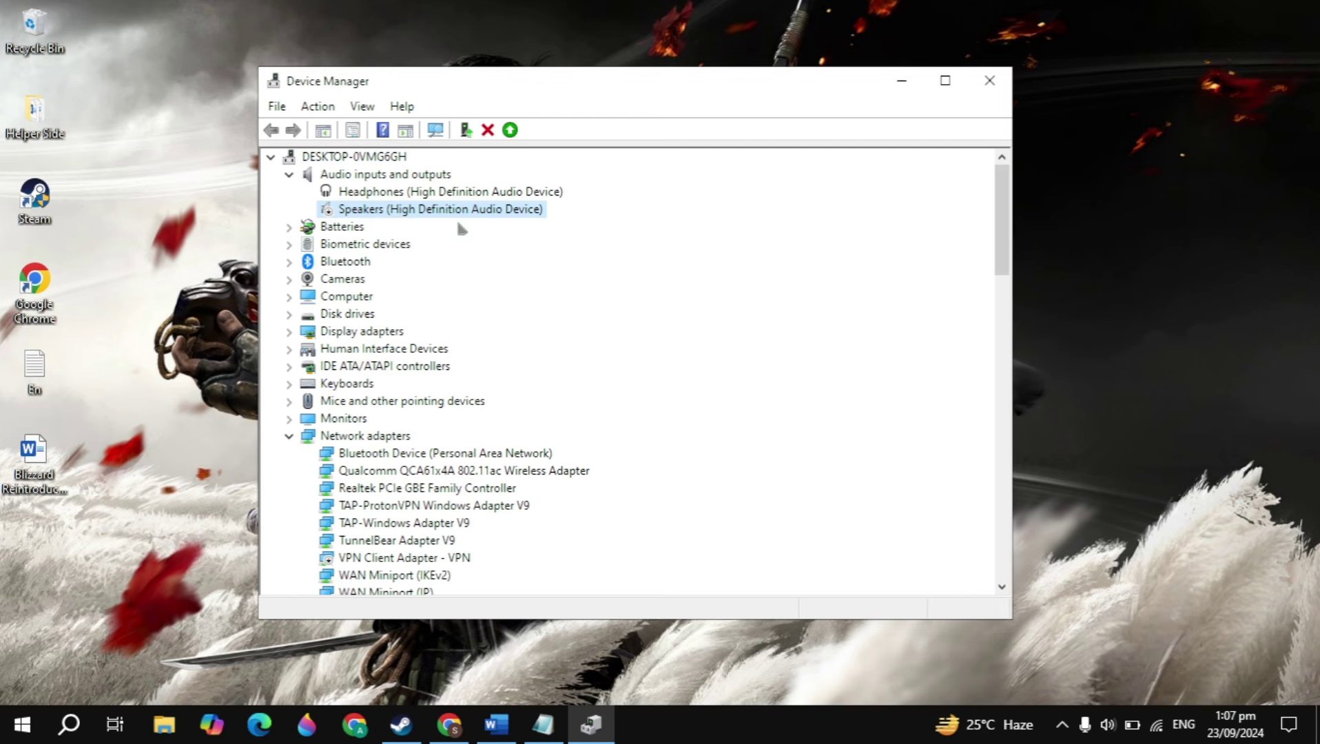
right_click(361, 217)
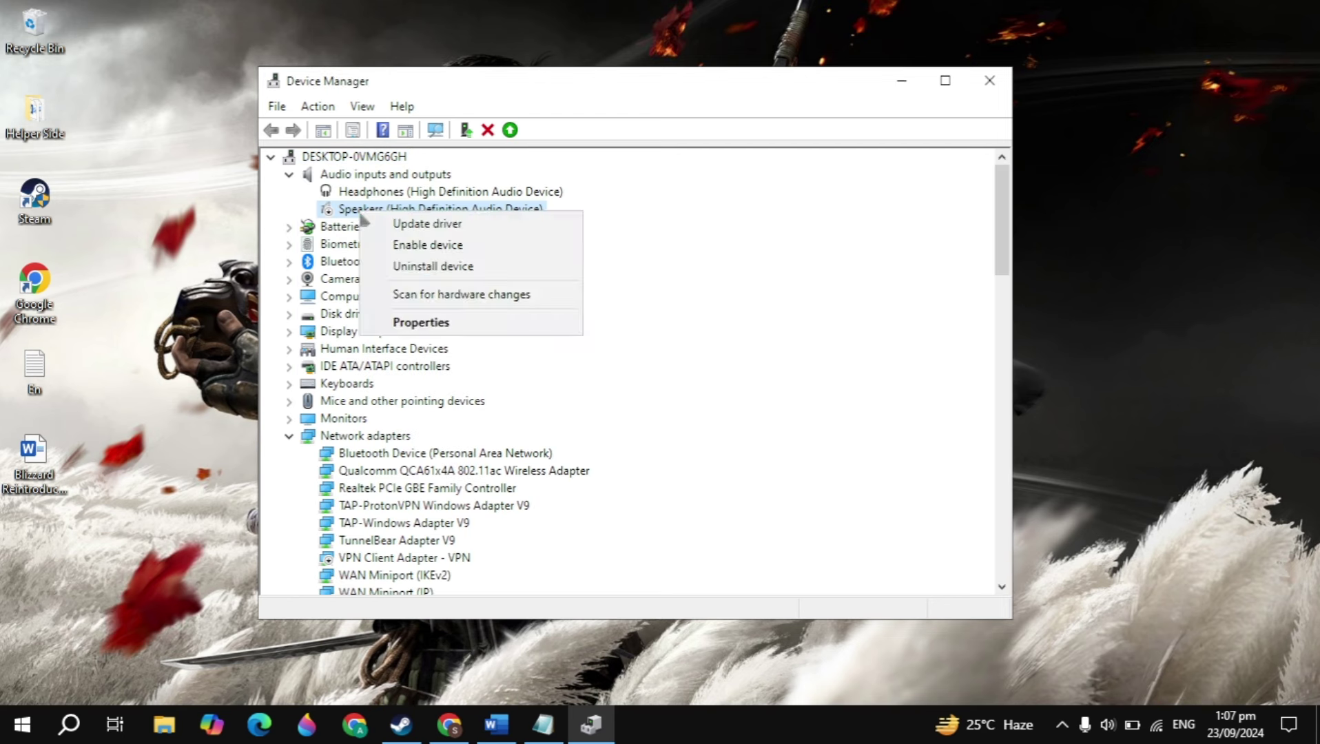
left_click(419, 249)
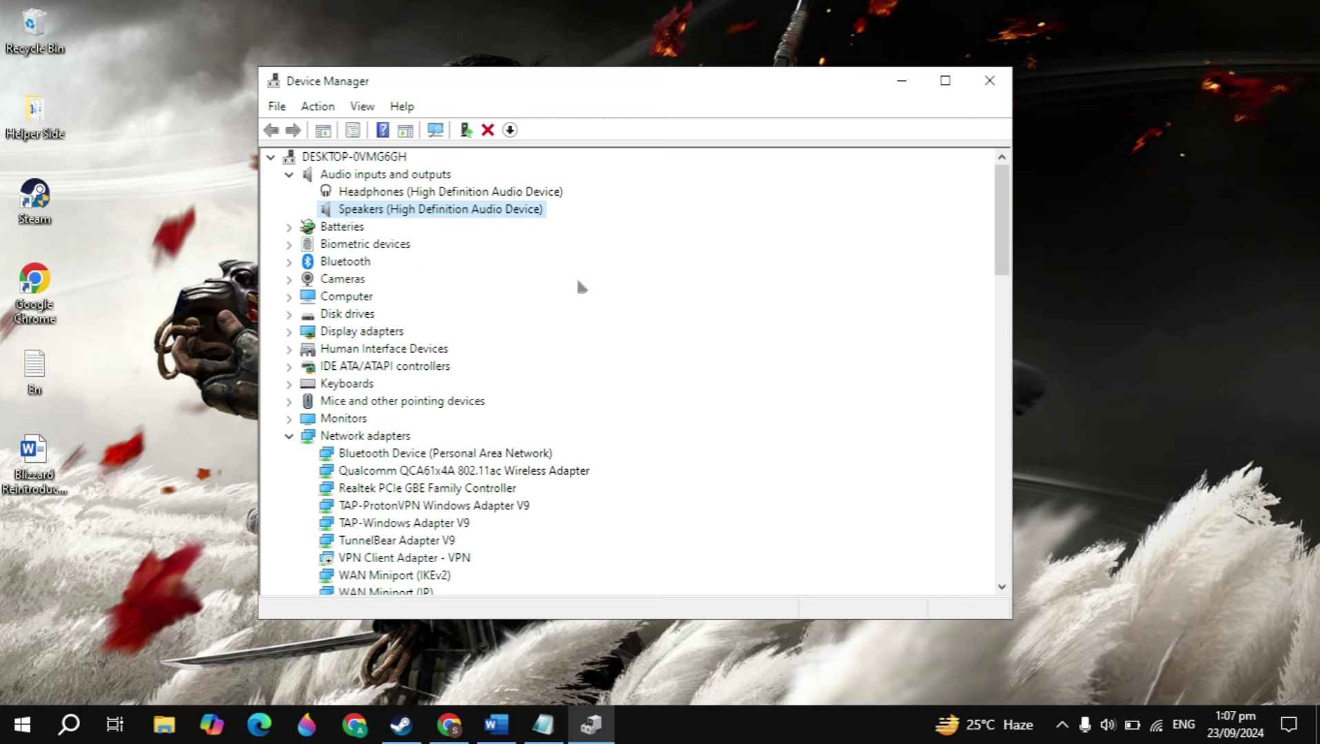
left_click(989, 79)
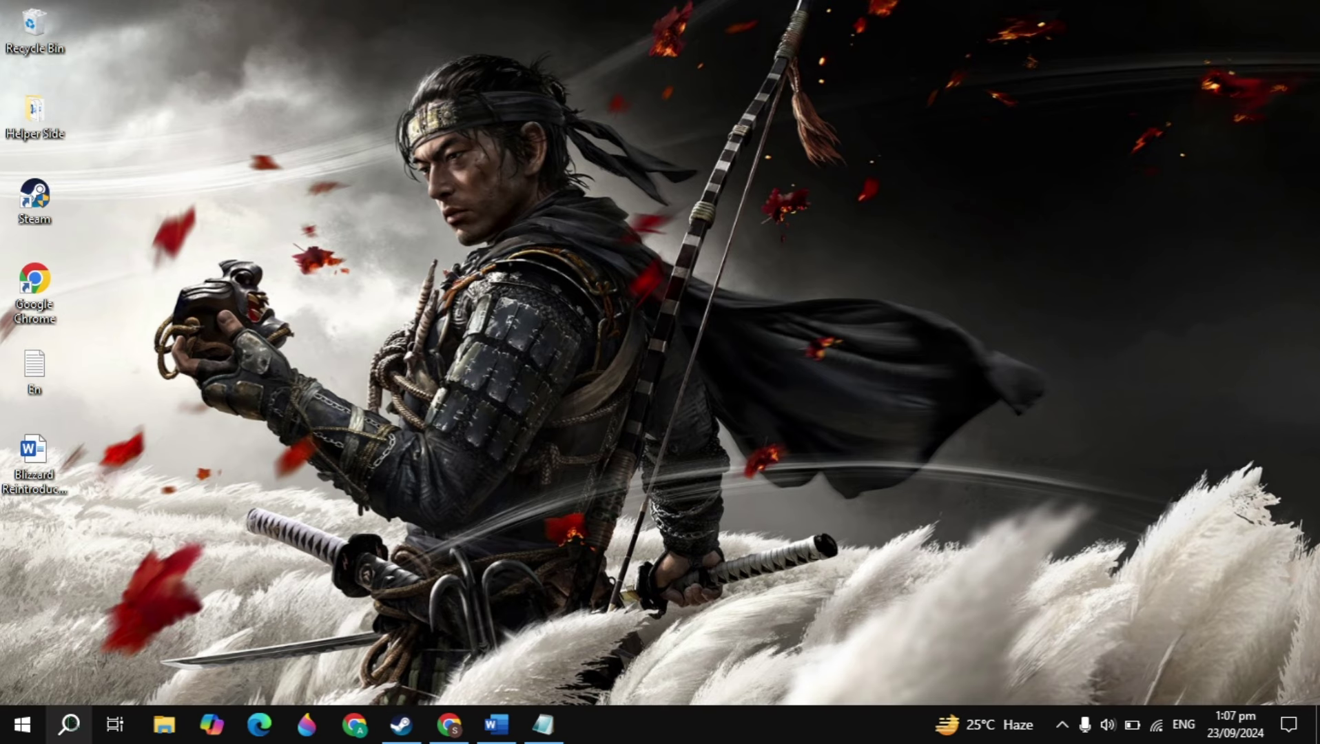
Step: From Troubleshoot's Additional troubleshooters, run Playing Audio, then close it and Settings
left_click(68, 723)
type("t")
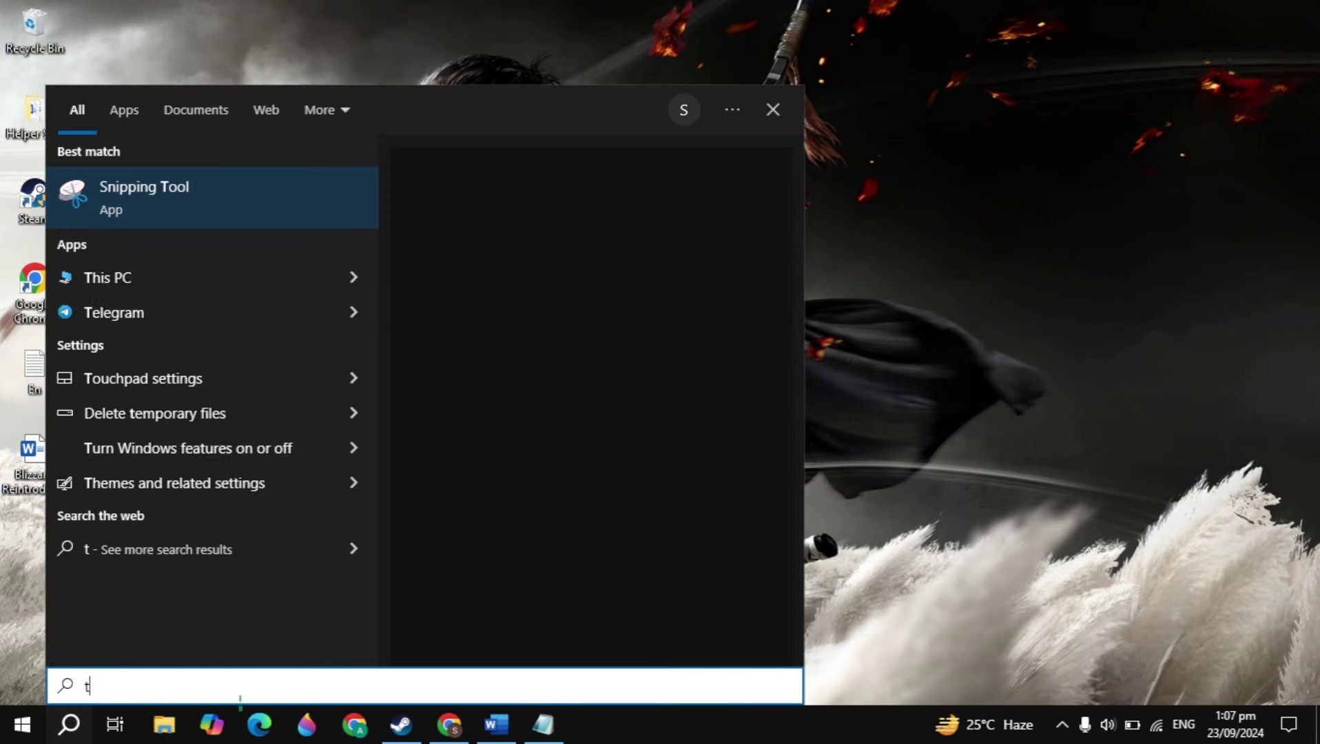
type("roub")
key("Return")
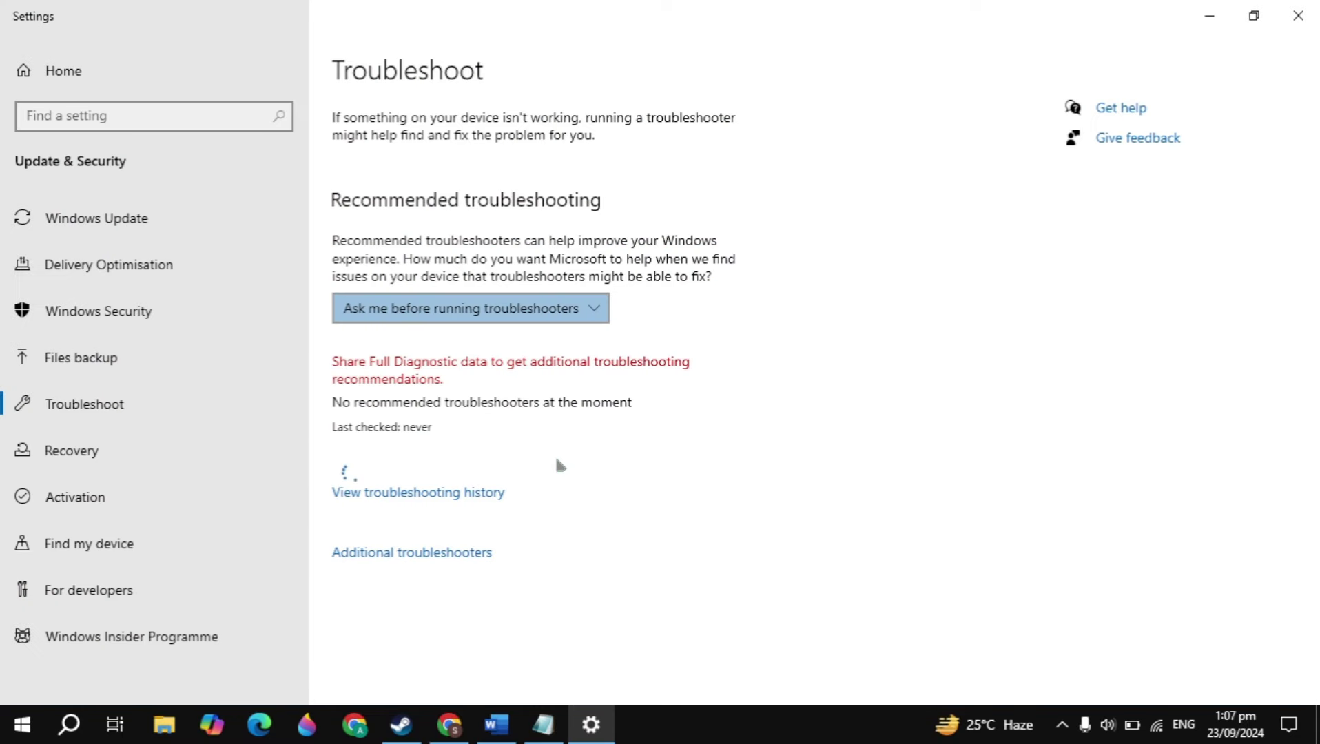
left_click(435, 554)
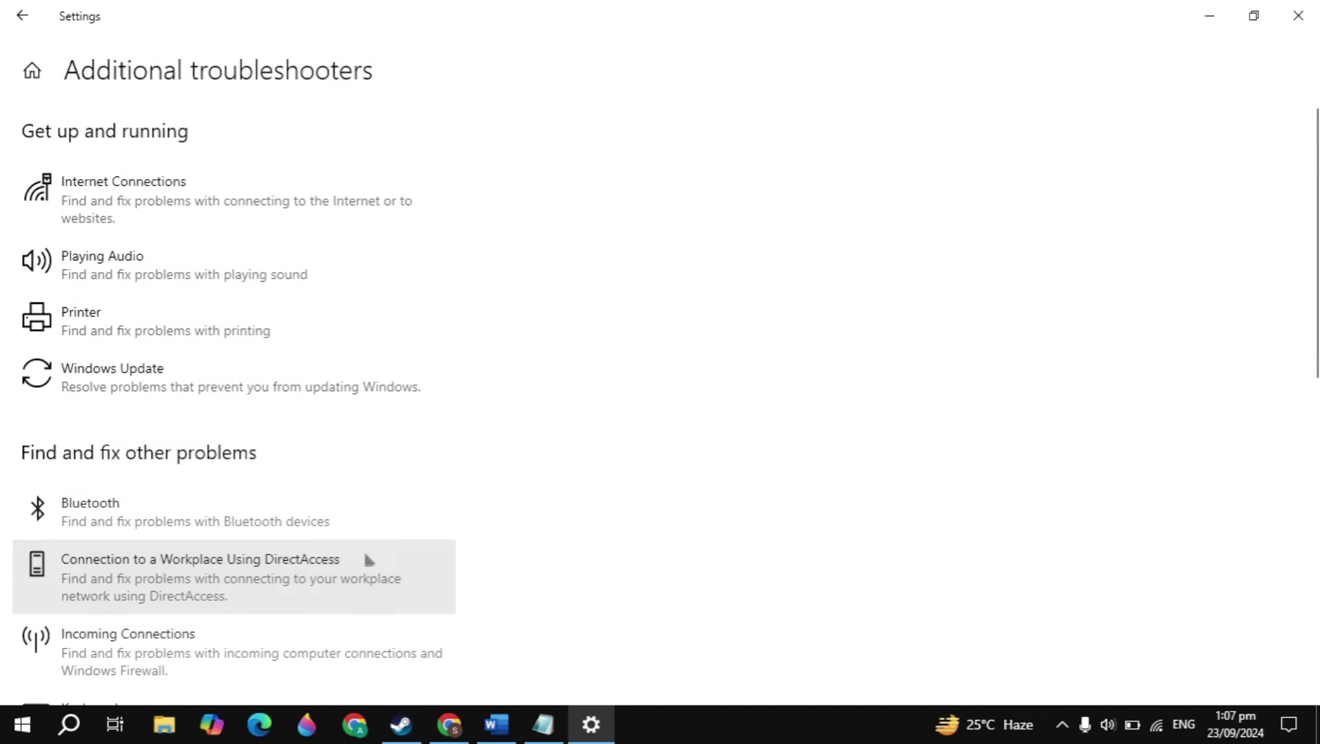
left_click(234, 282)
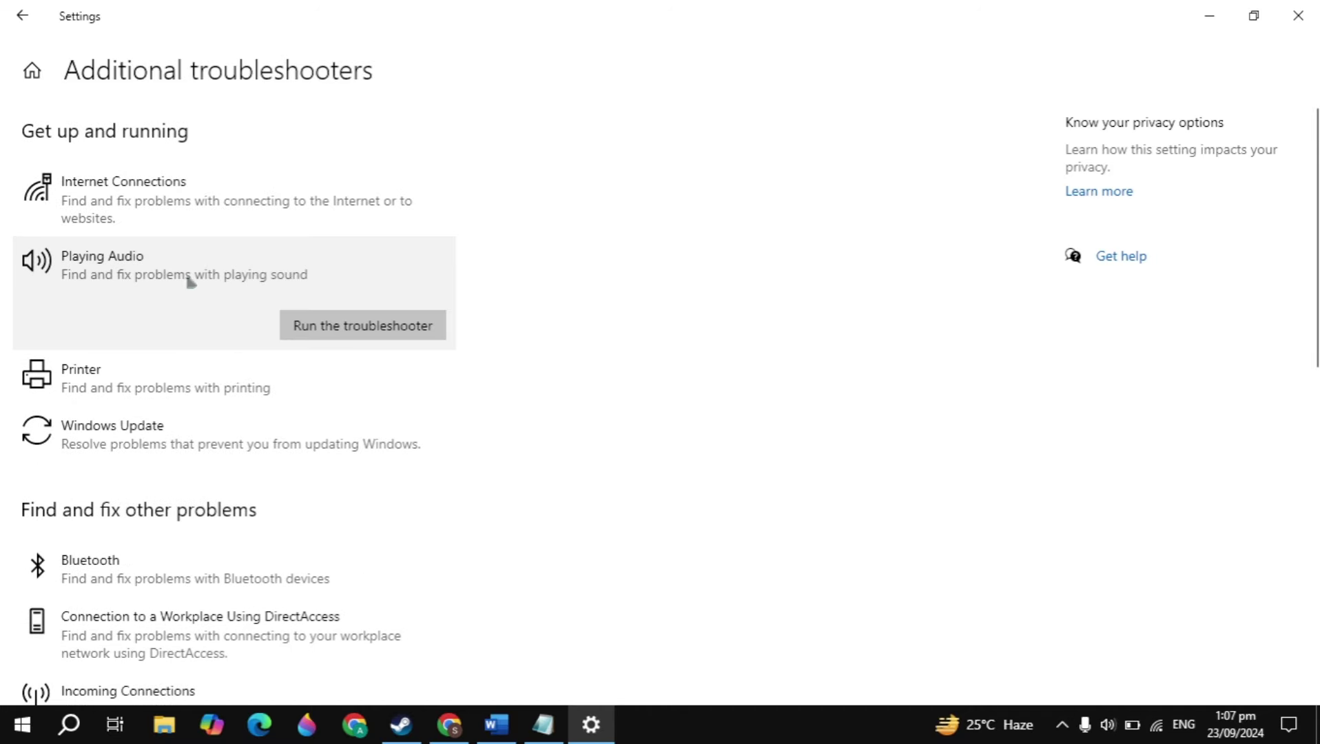
left_click(327, 329)
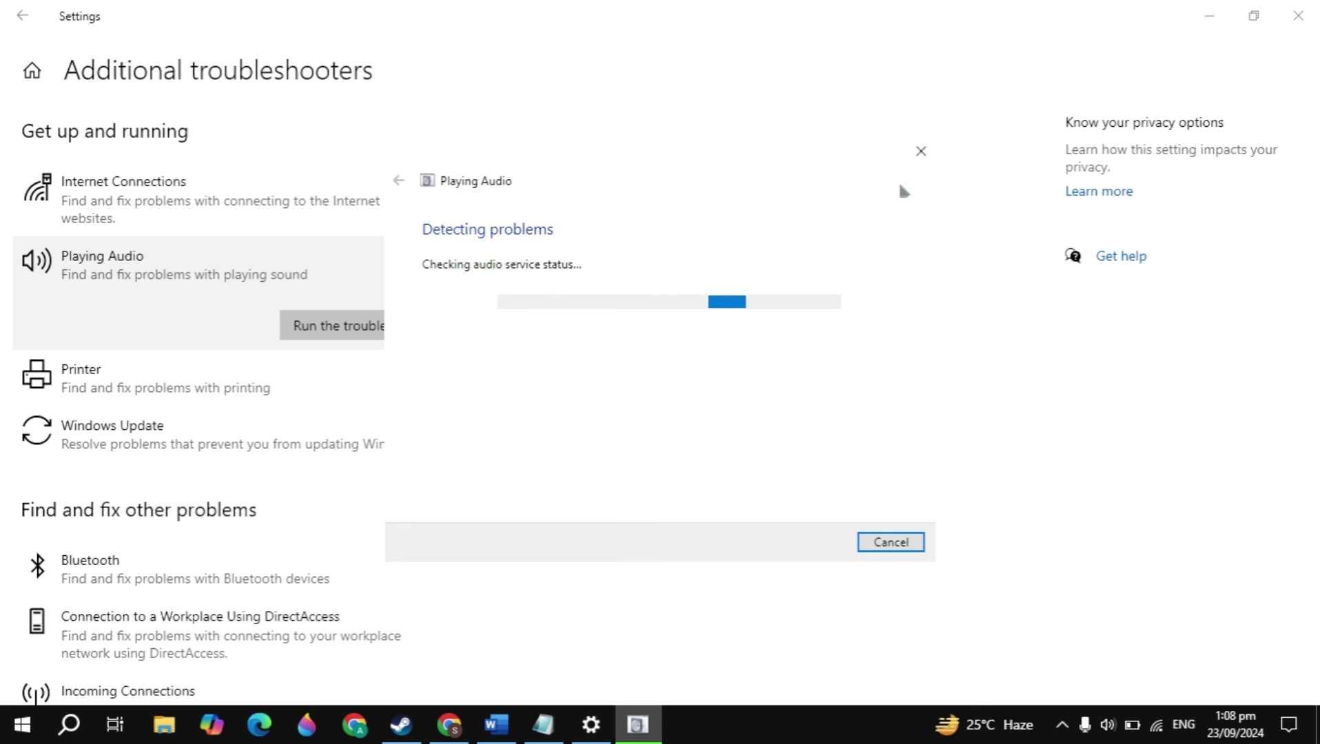
left_click(924, 160)
left_click(1298, 15)
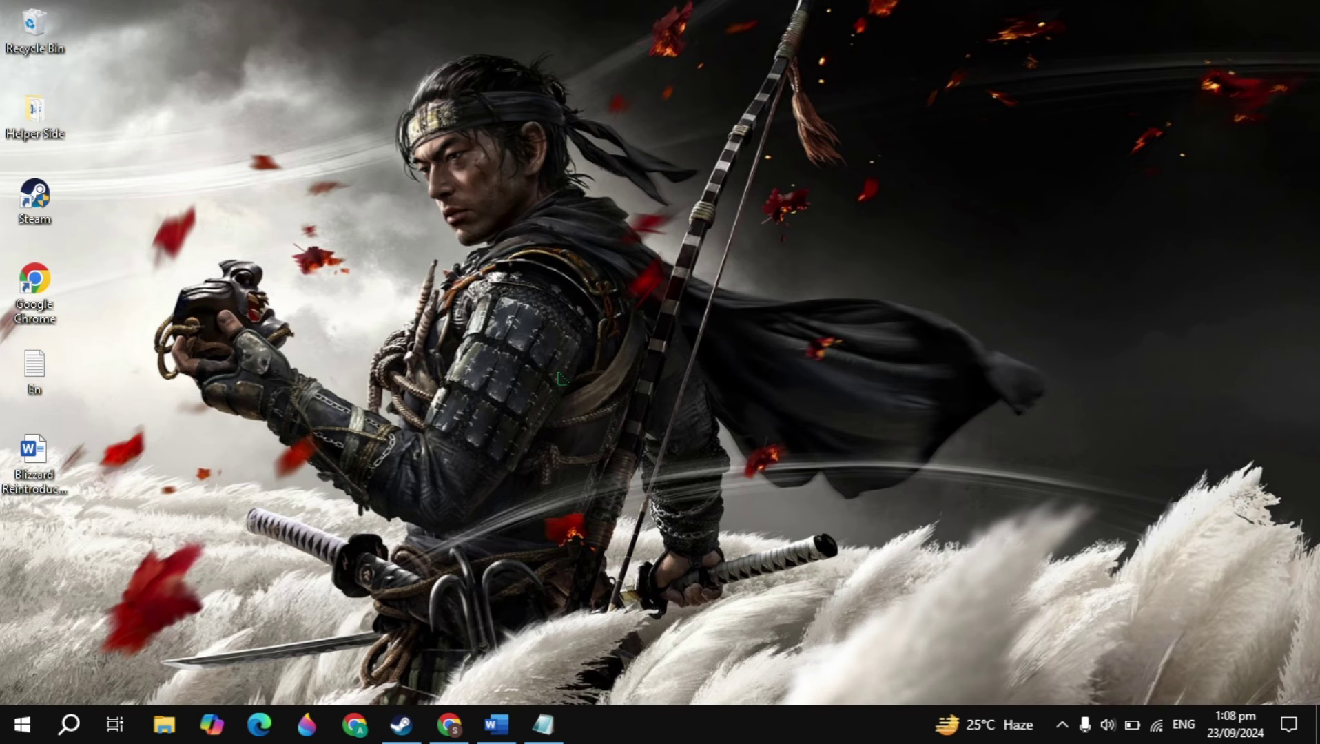
Step: Open Sound via Control Panel > Hardware and Sound, reposition it, minimize Control Panel, and select Speakers
left_click(69, 723)
type("co")
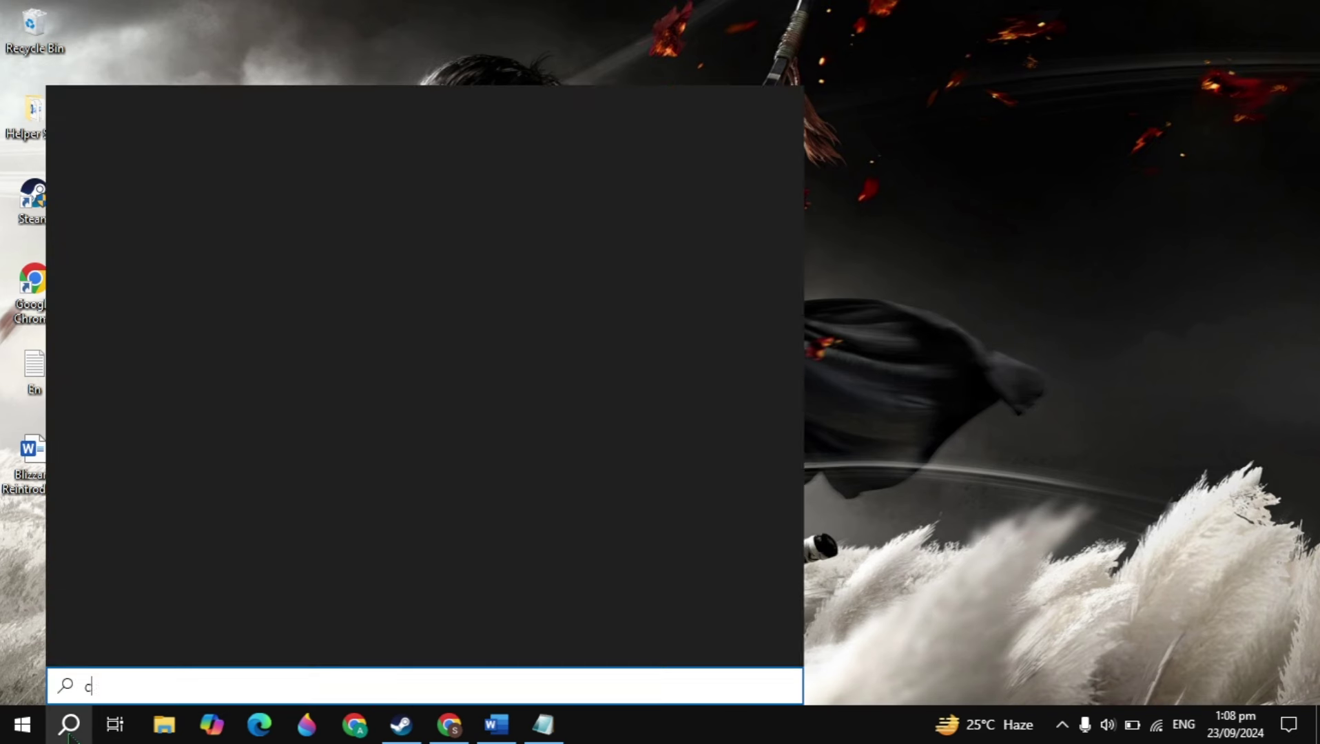
type("ntrol")
key("Return")
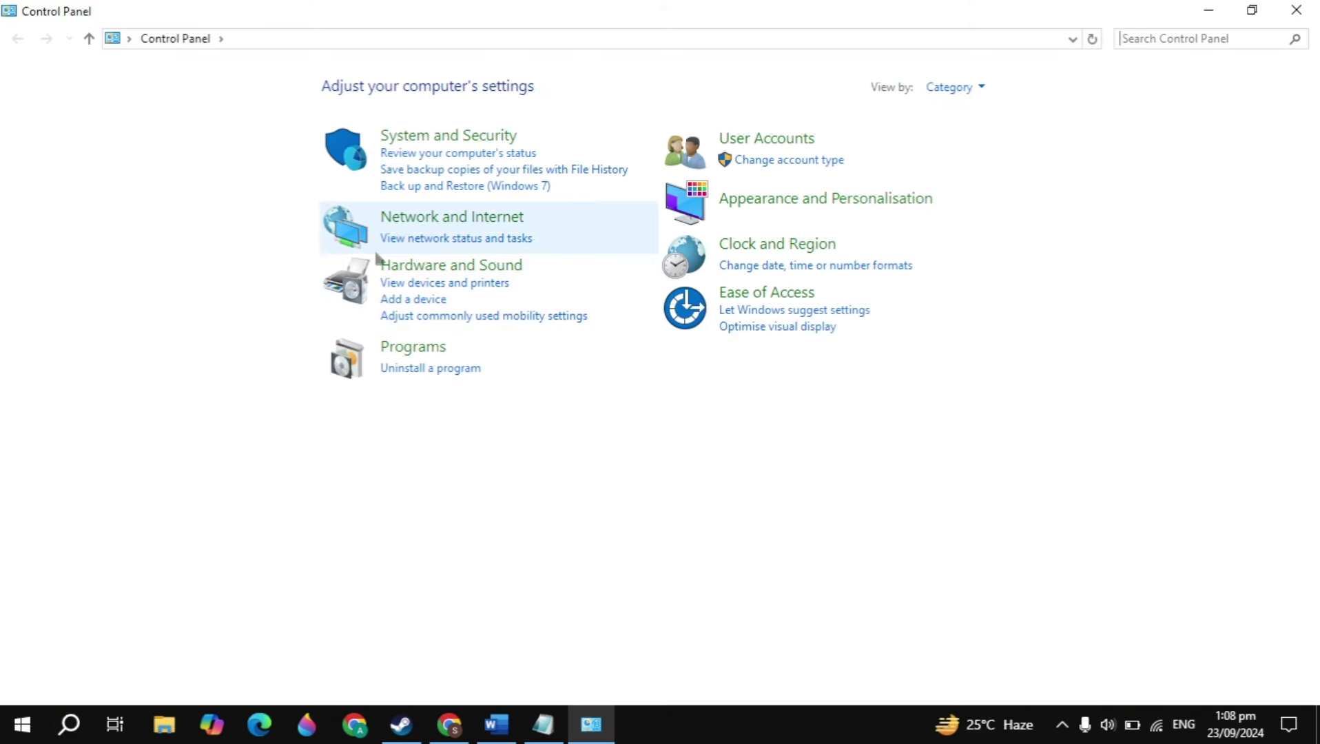
left_click(436, 267)
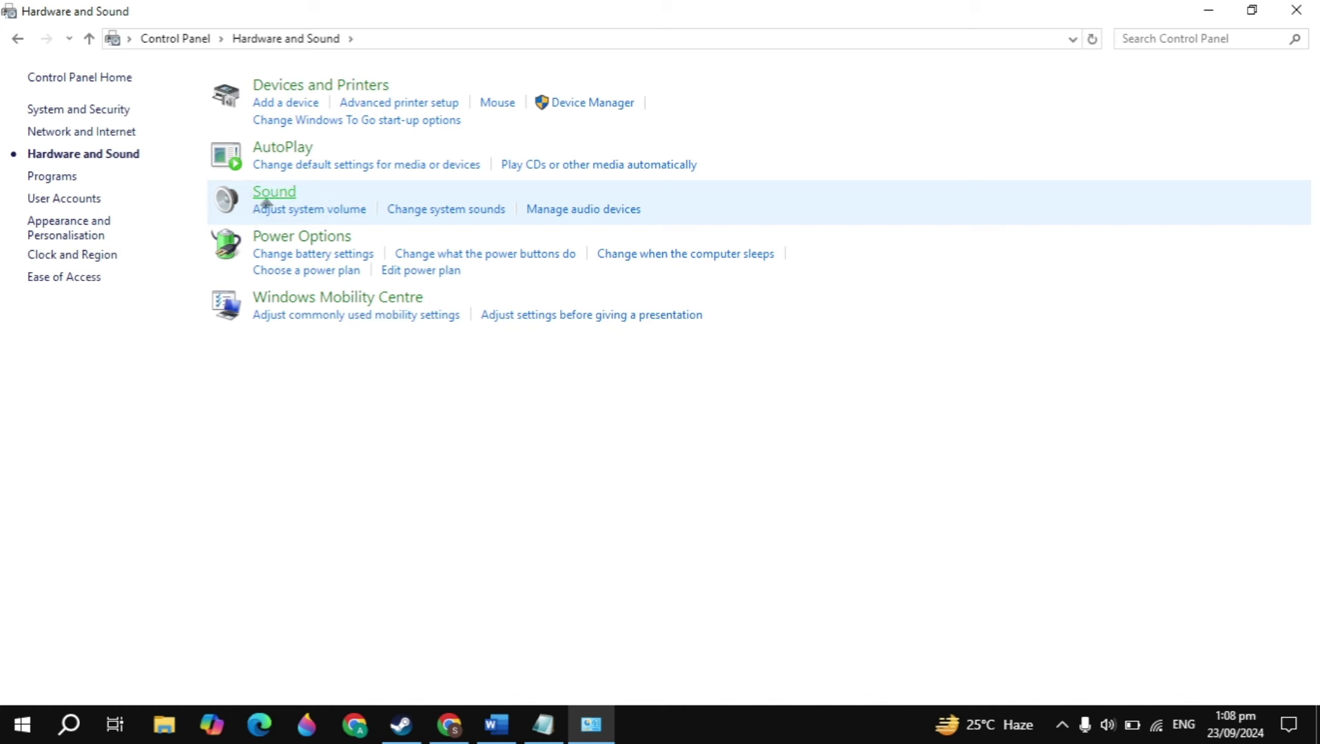
left_click(269, 193)
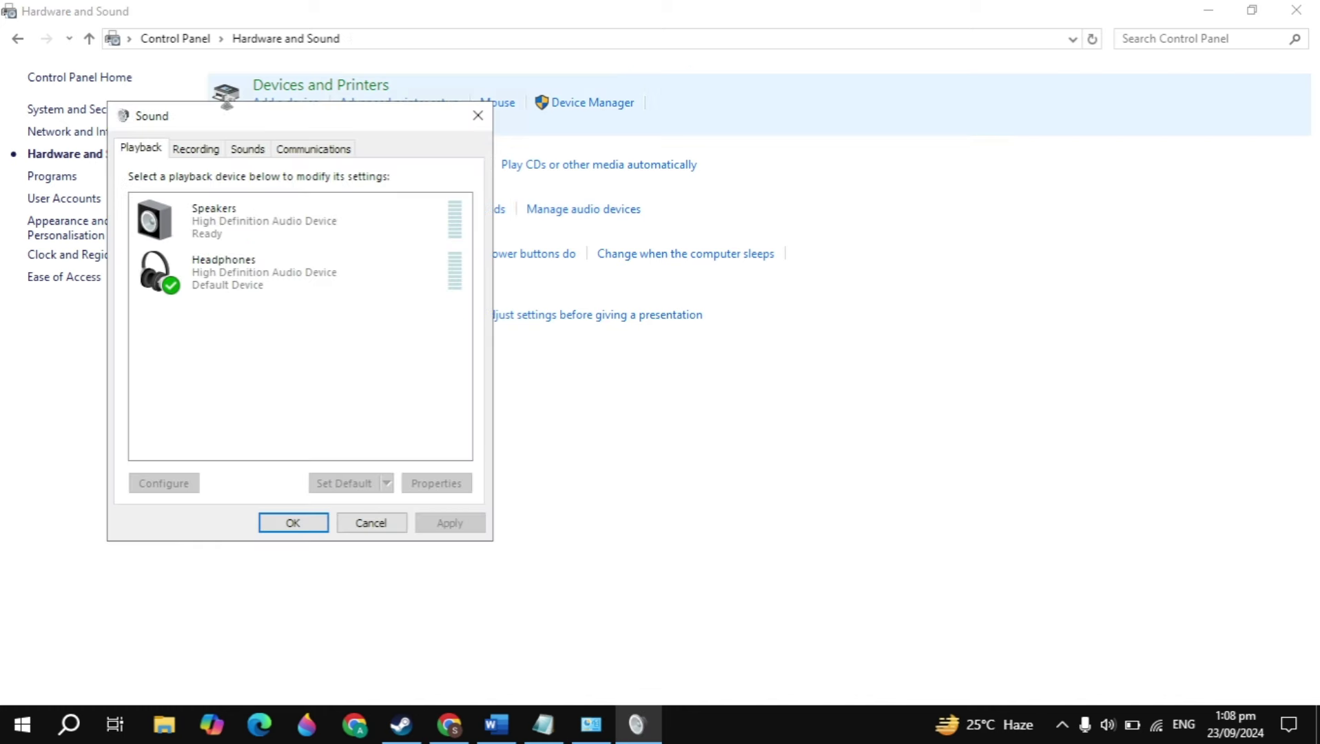
left_click_drag(253, 118, 609, 141)
left_click(1208, 11)
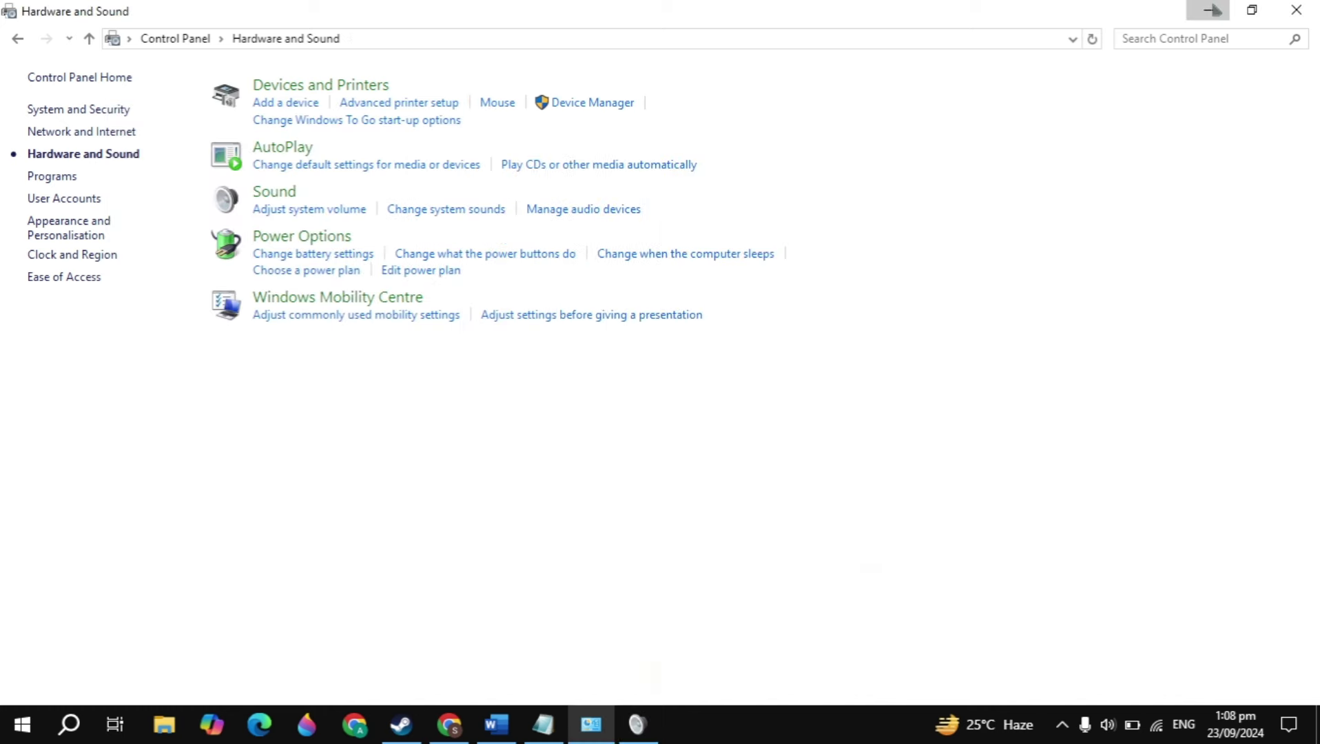
left_click(642, 234)
right_click(642, 228)
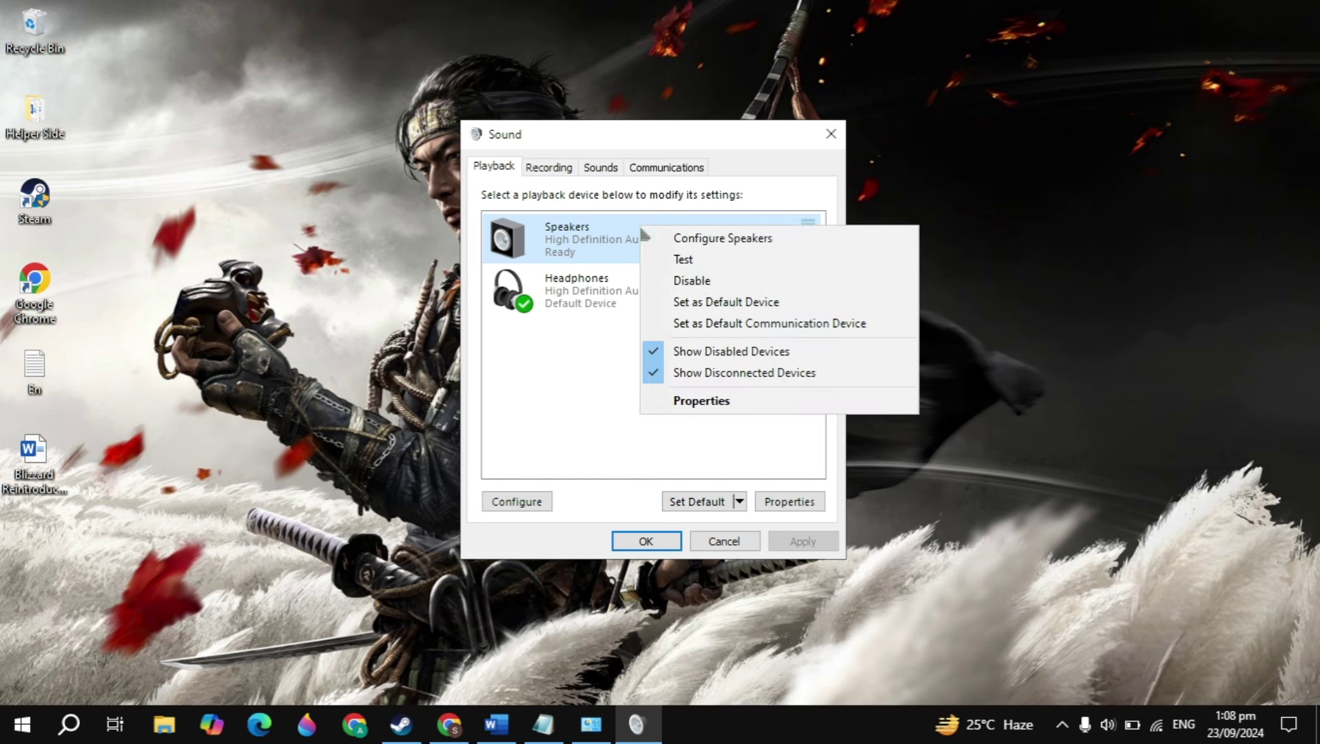
Step: Open Speakers Properties and keep the device usage set to enabled
left_click(744, 408)
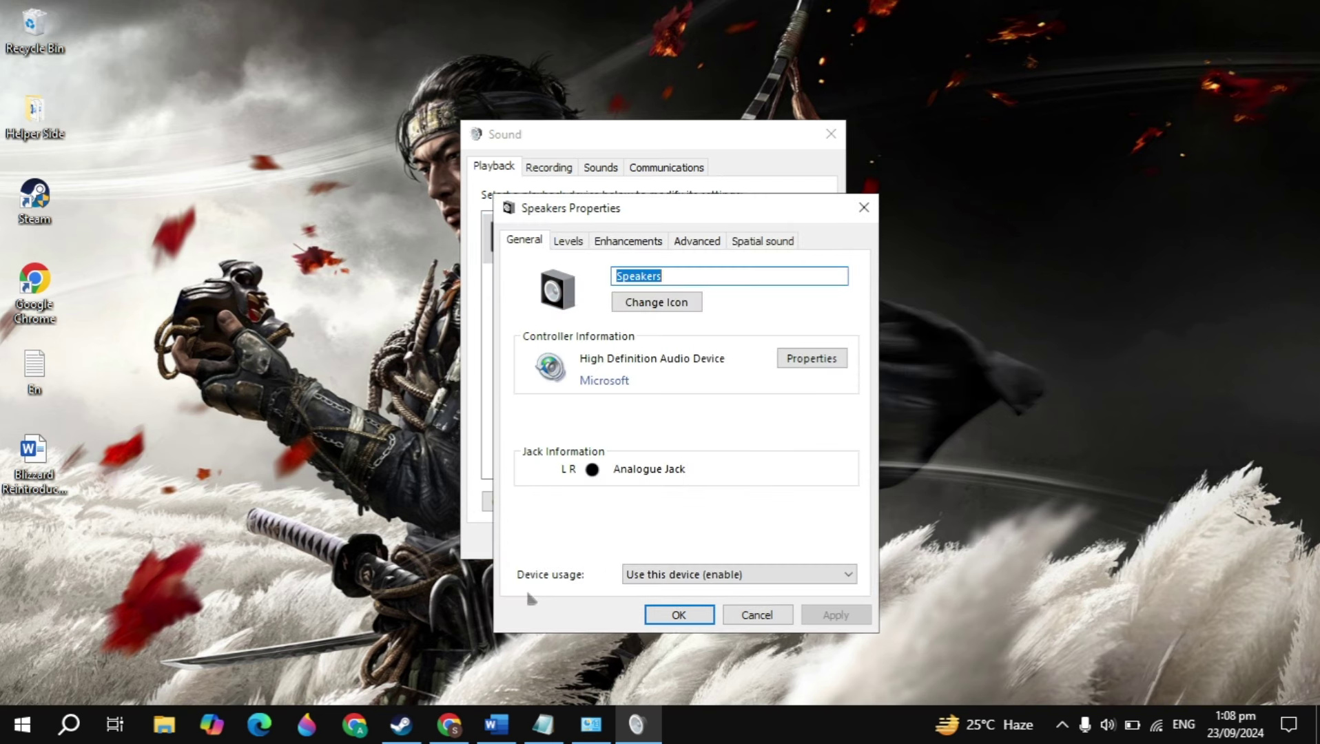
left_click(724, 576)
left_click(736, 593)
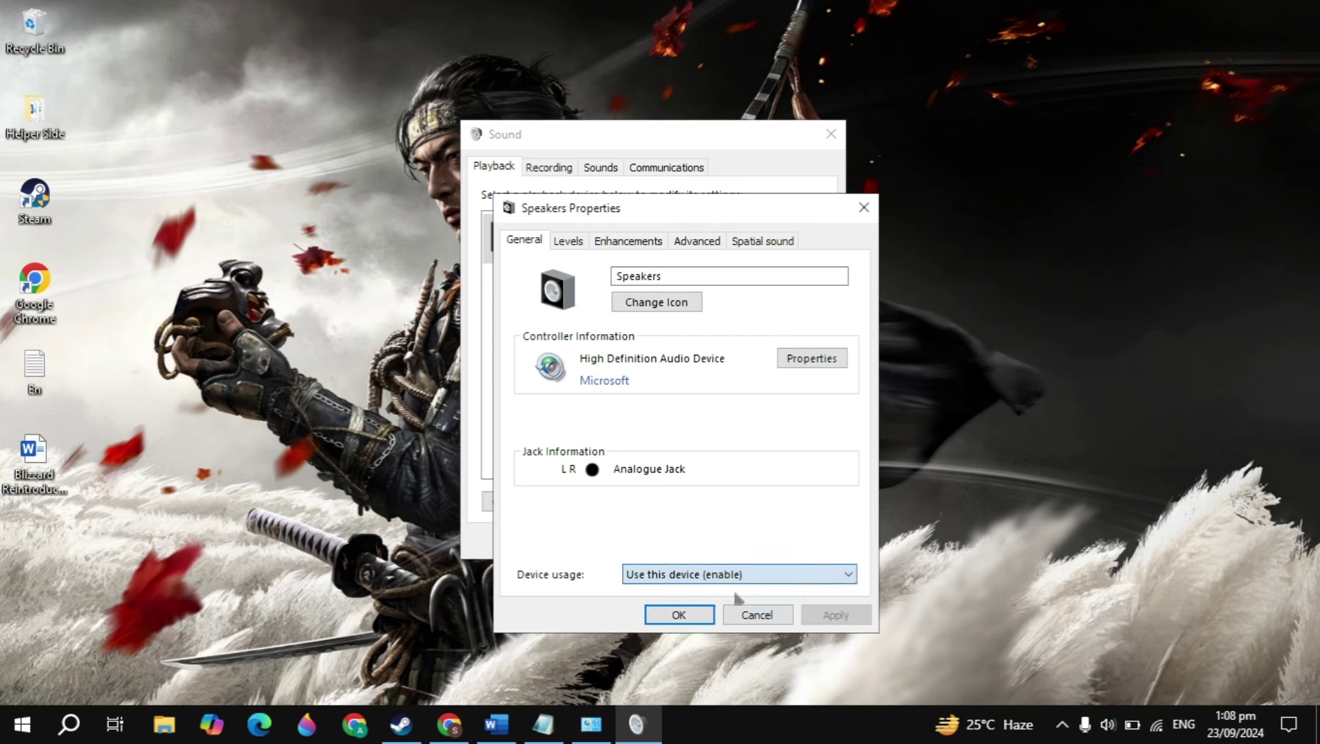
Step: Leave Disable all enhancements unchecked on the Enhancements tab and apply the setting
left_click(629, 245)
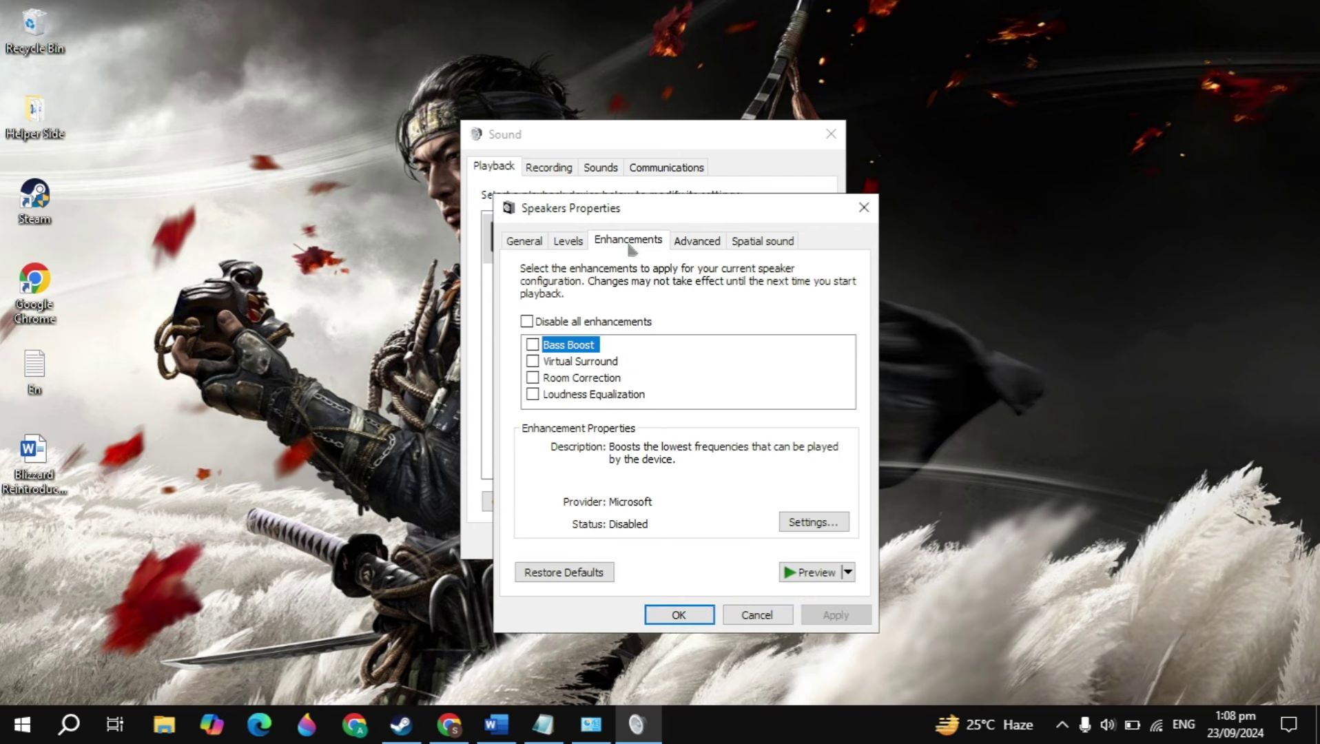
left_click(525, 327)
left_click(527, 327)
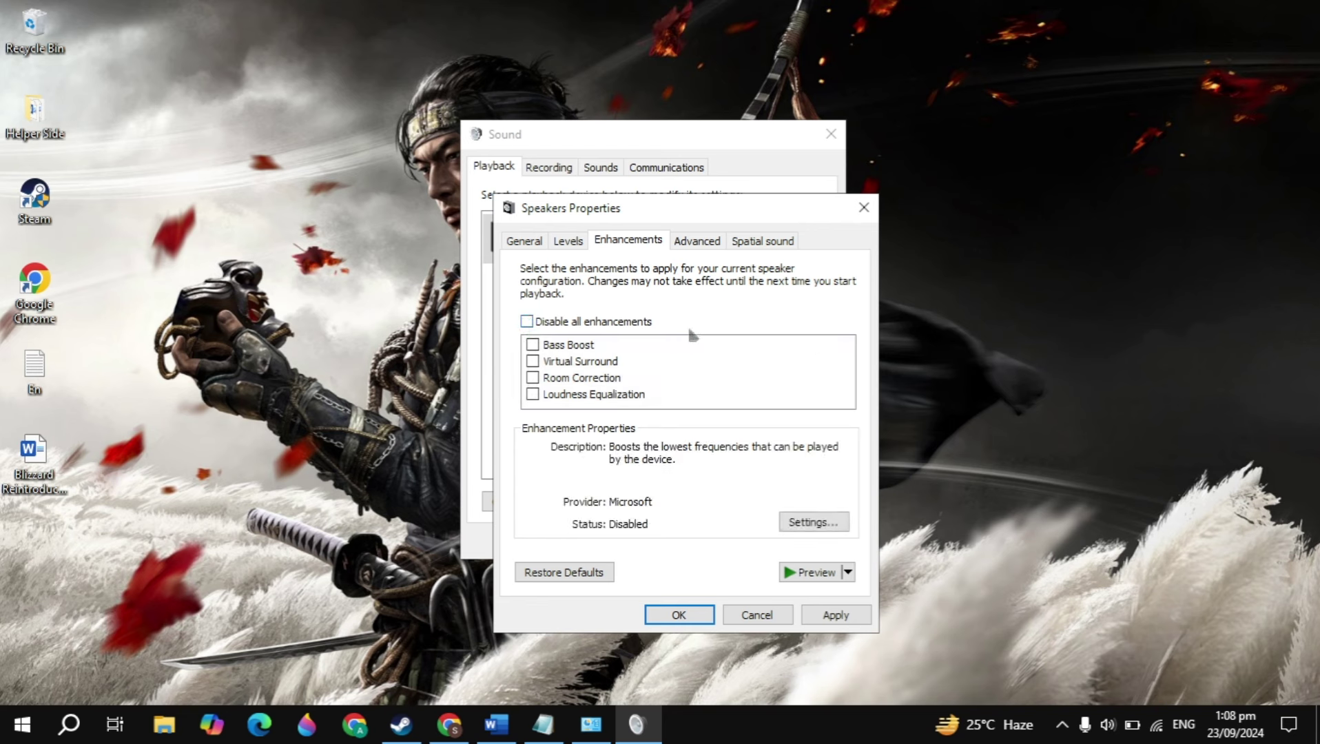
left_click(835, 616)
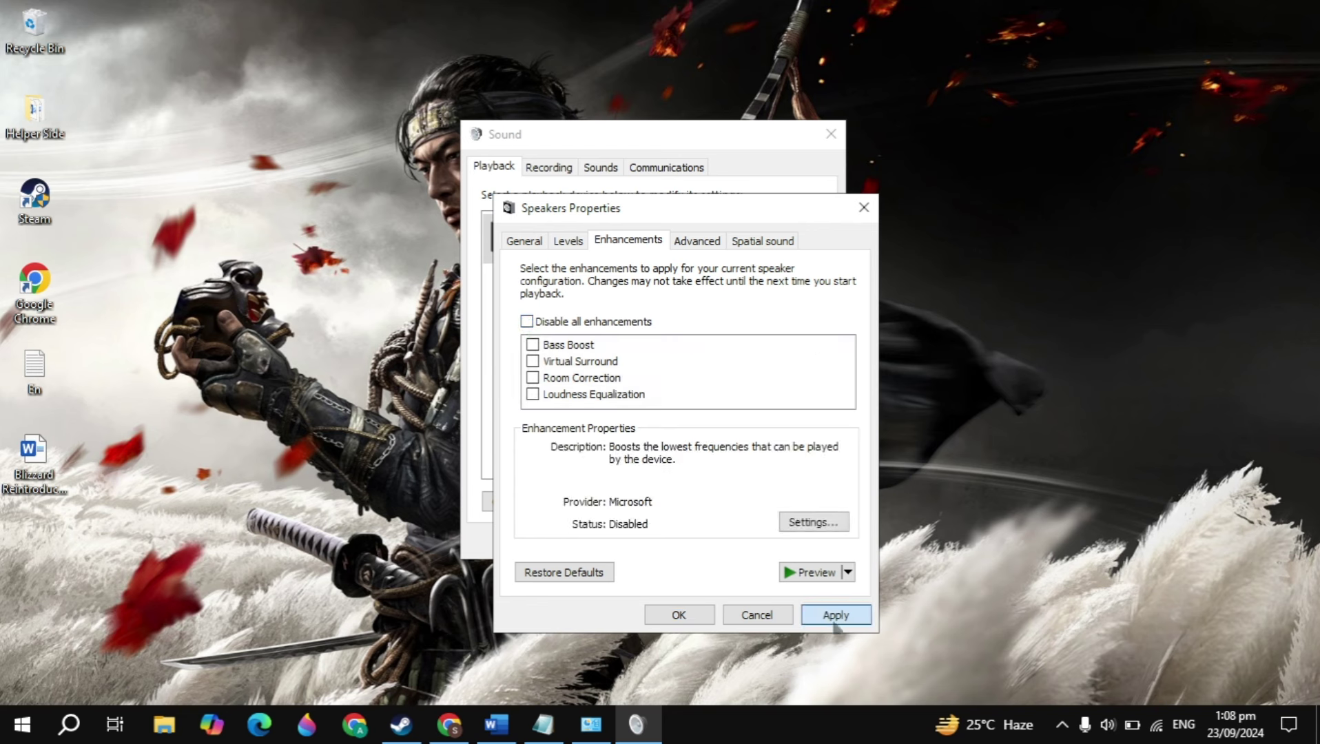
left_click(712, 249)
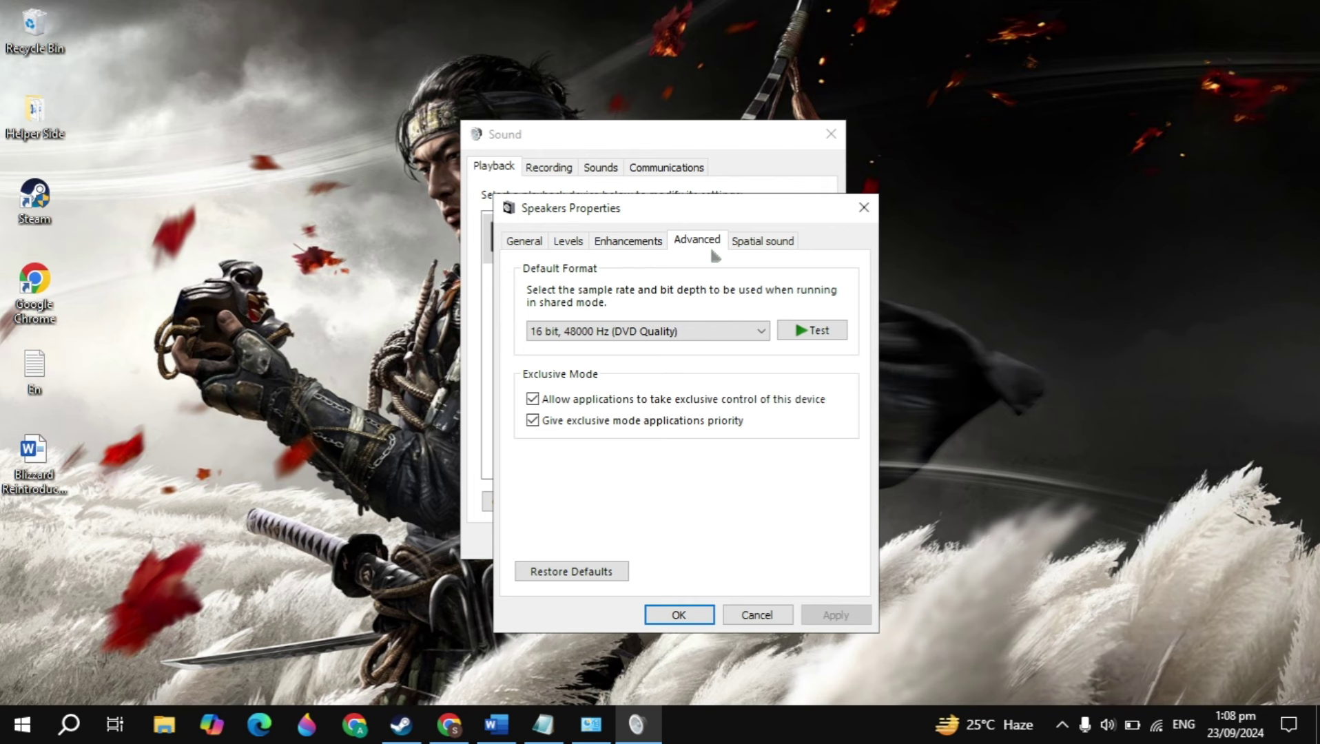
Step: Choose 16 bit, 44100 Hz (CD Quality) as the Speakers default format and apply it
left_click(675, 333)
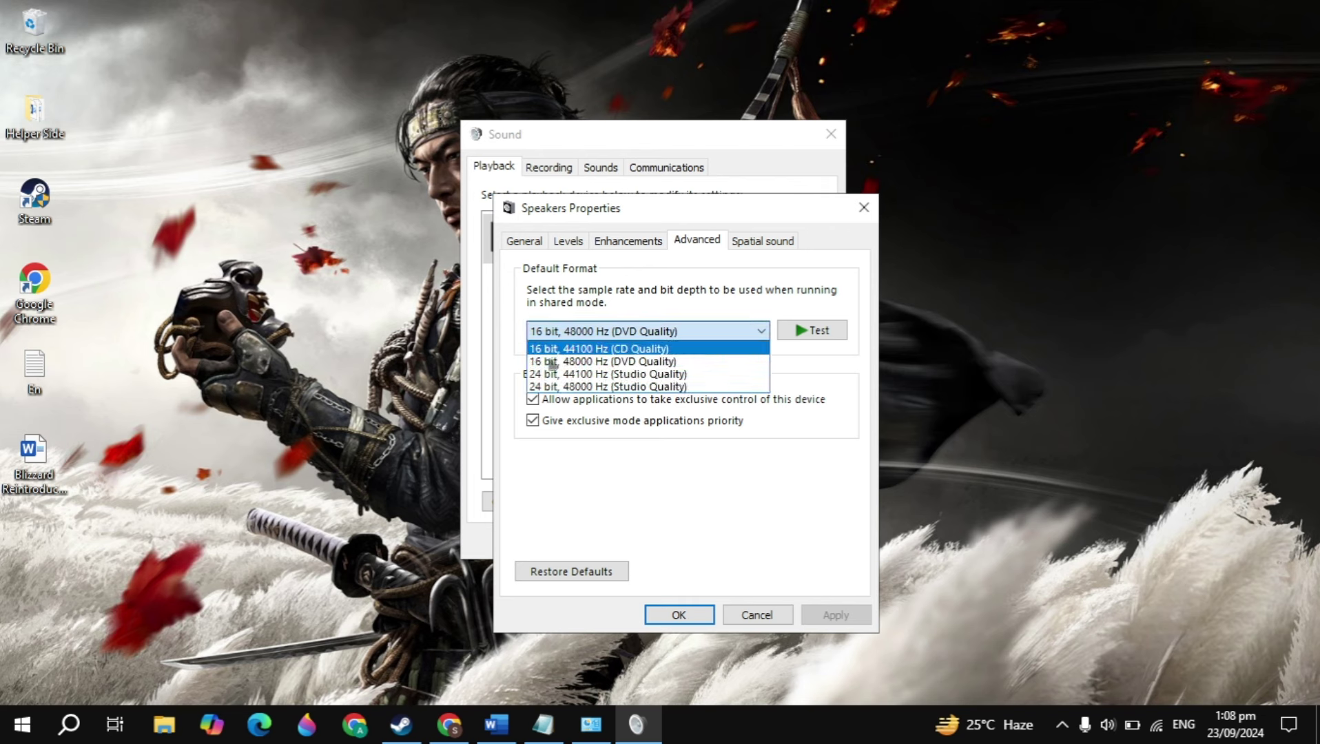
left_click(547, 364)
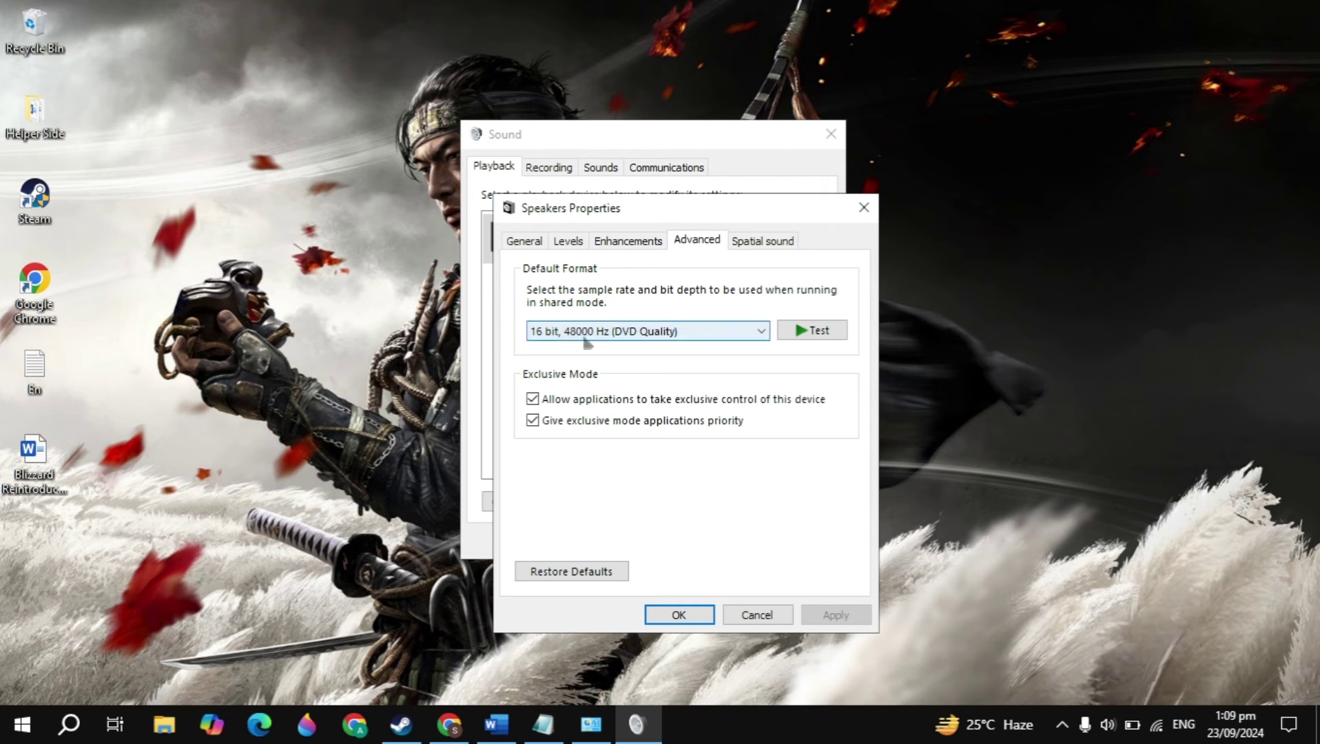
left_click(694, 333)
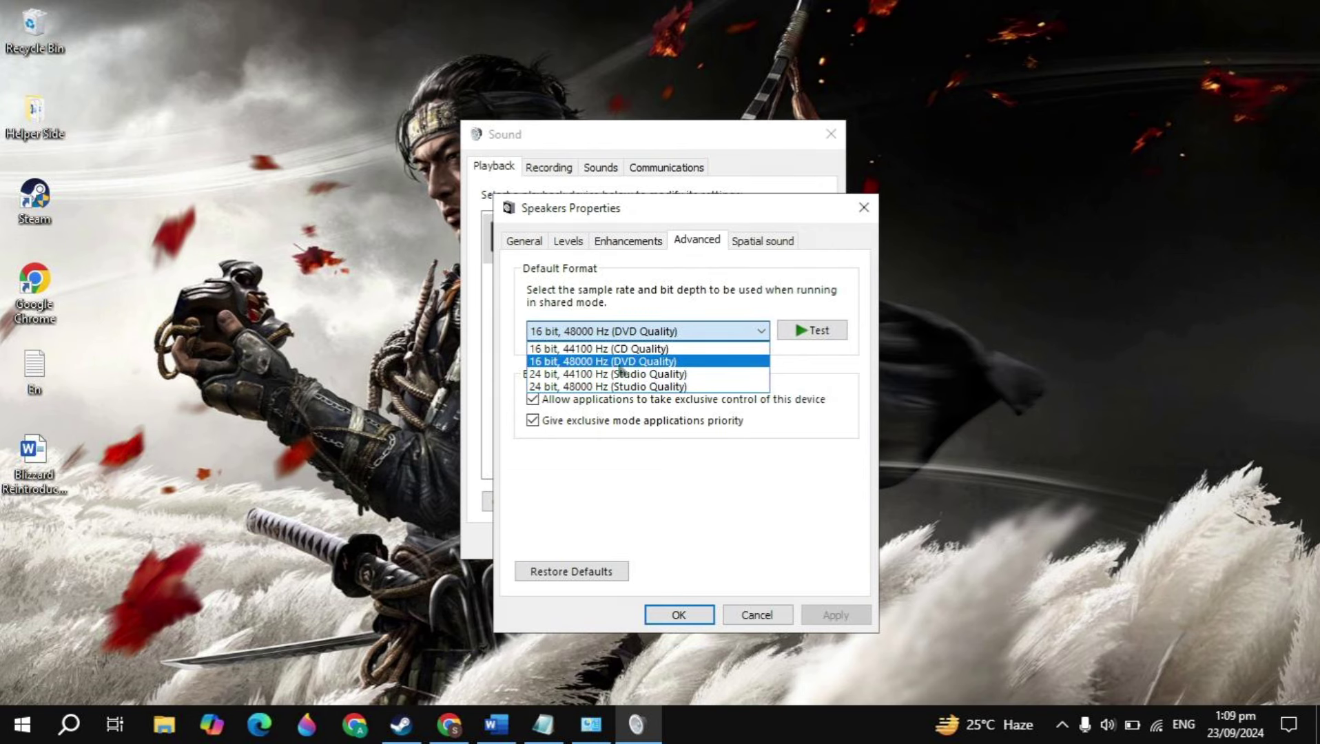
left_click(628, 348)
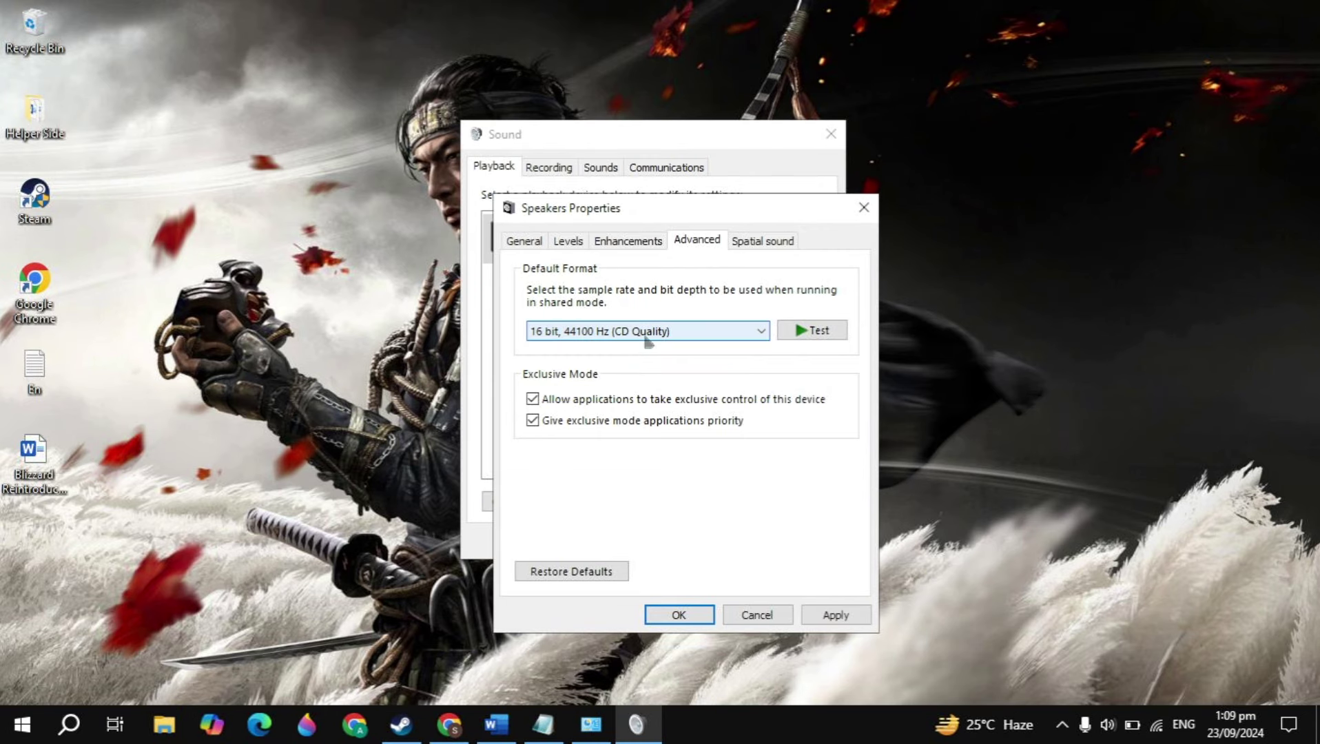
left_click(761, 332)
left_click(688, 348)
left_click(836, 615)
Step: Close the format list, Speakers Properties and the Sound dialog
left_click(761, 331)
left_click(865, 208)
left_click(865, 208)
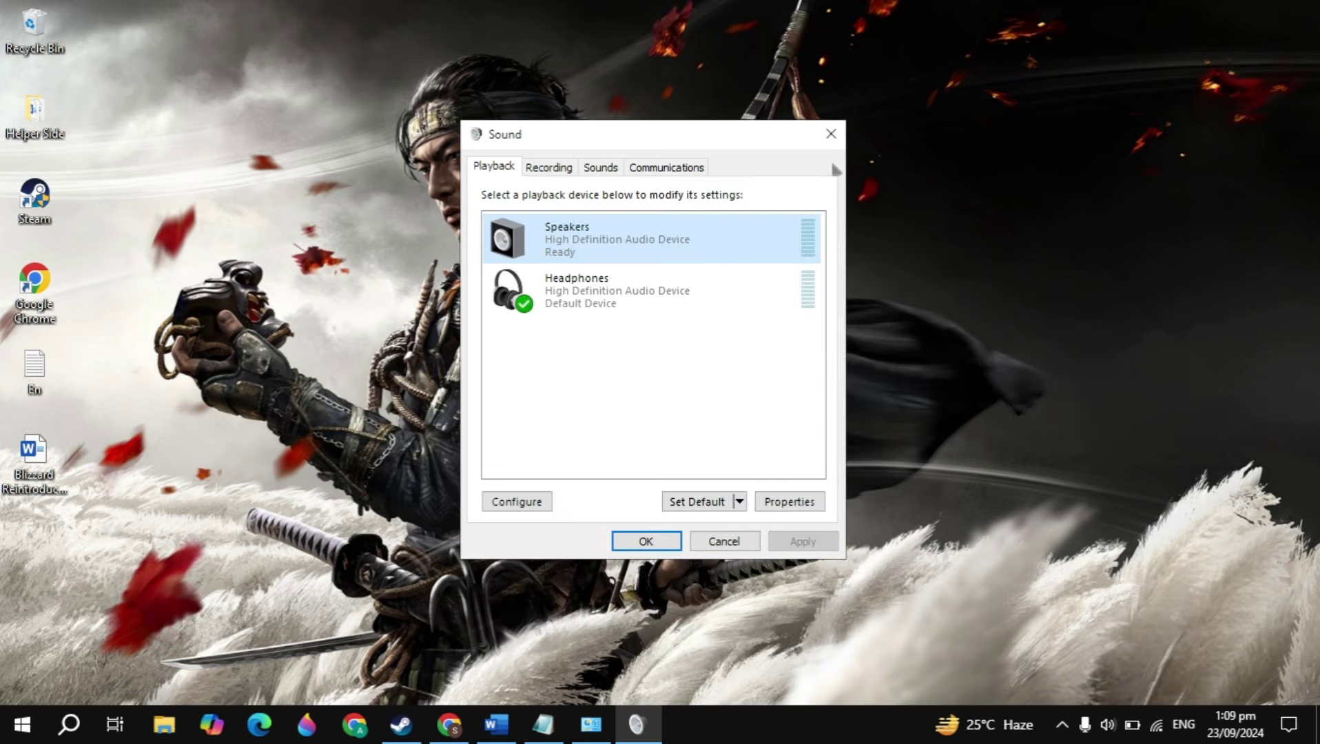
left_click(831, 134)
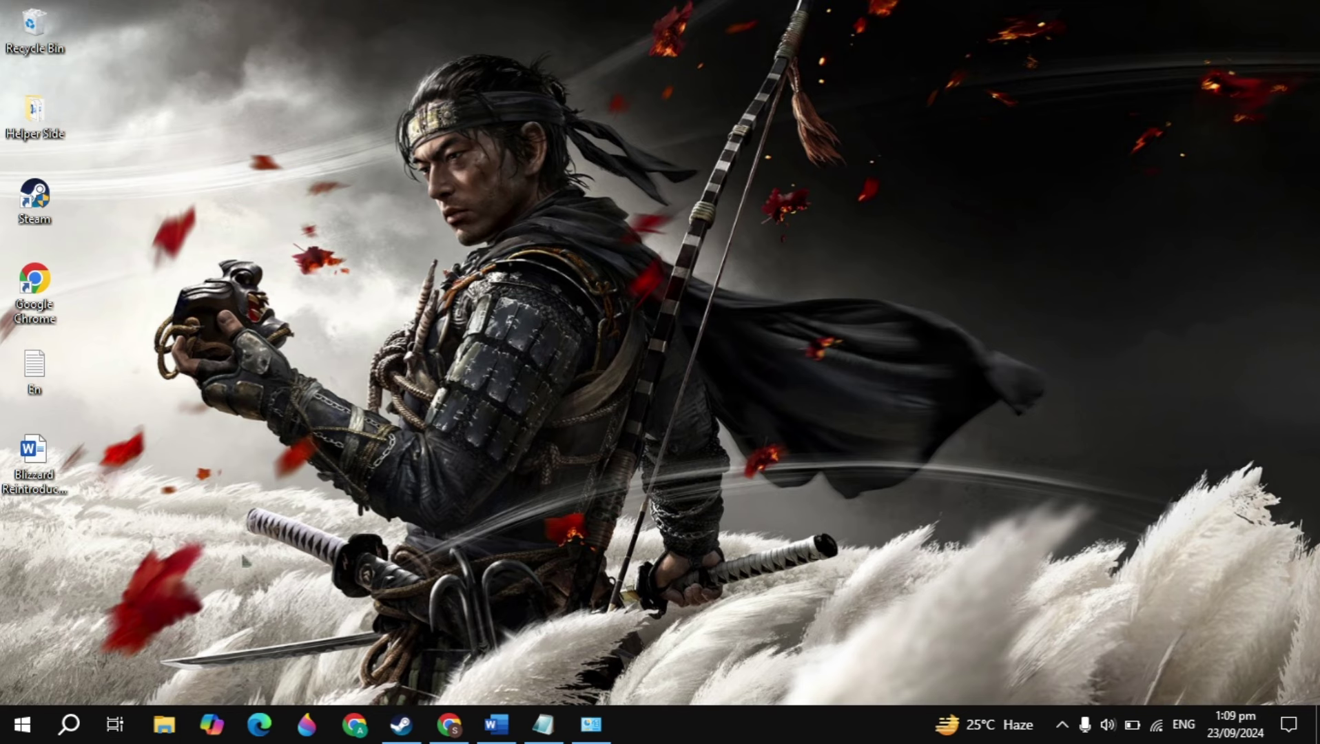
Step: Open Sound settings and confirm Headphones stays selected as the output device
left_click(87, 738)
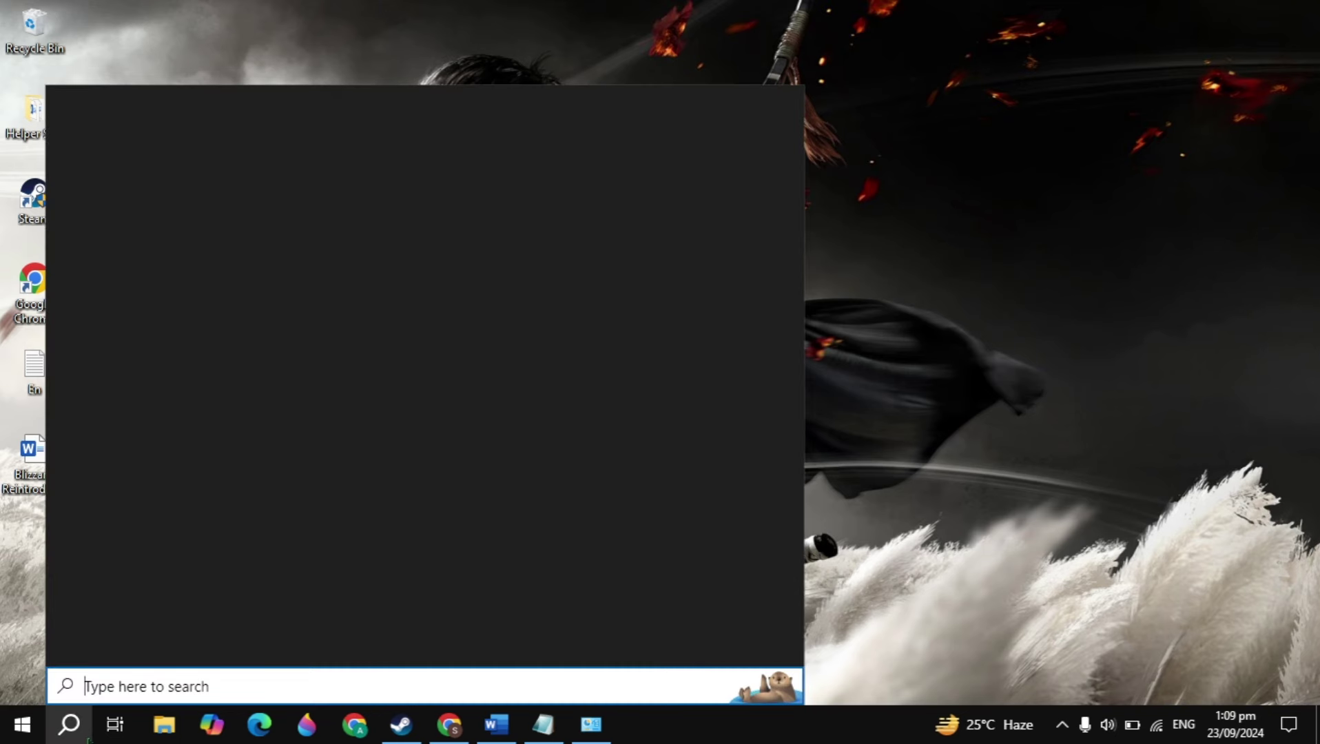
type("sound s")
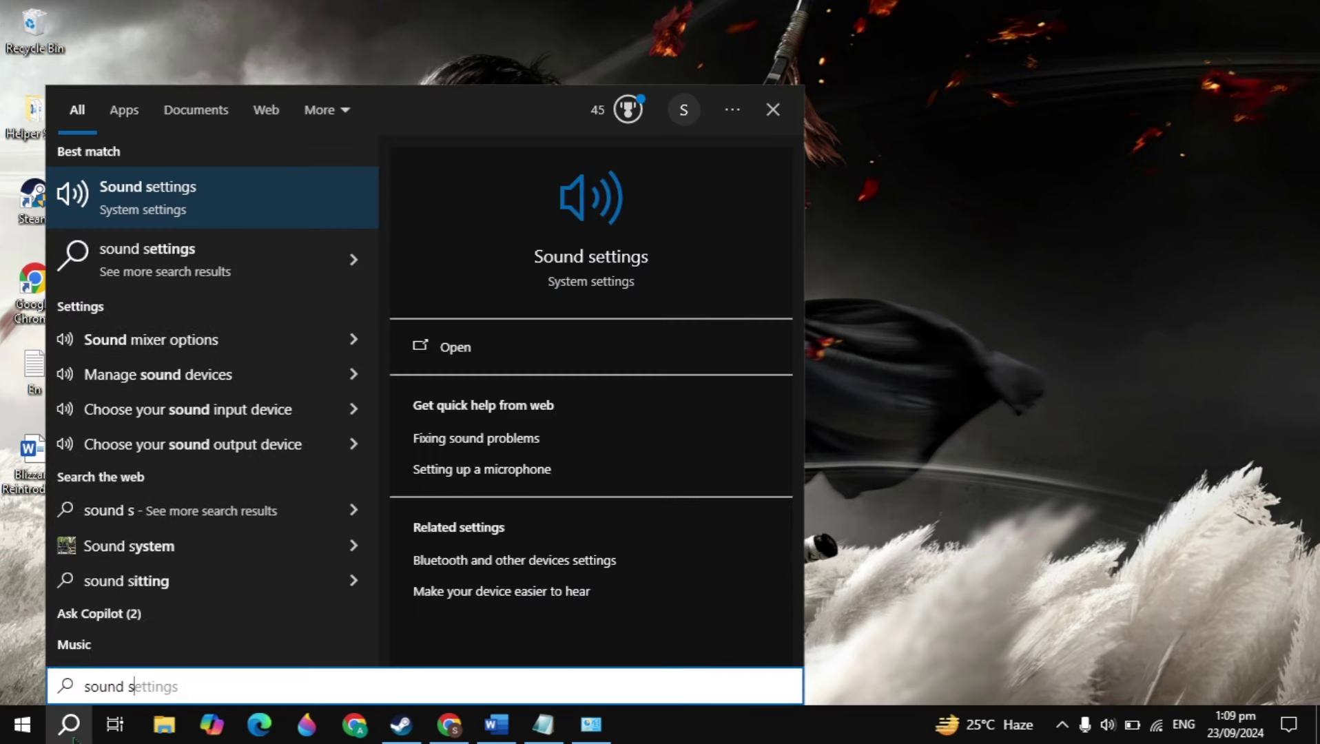
key("Return")
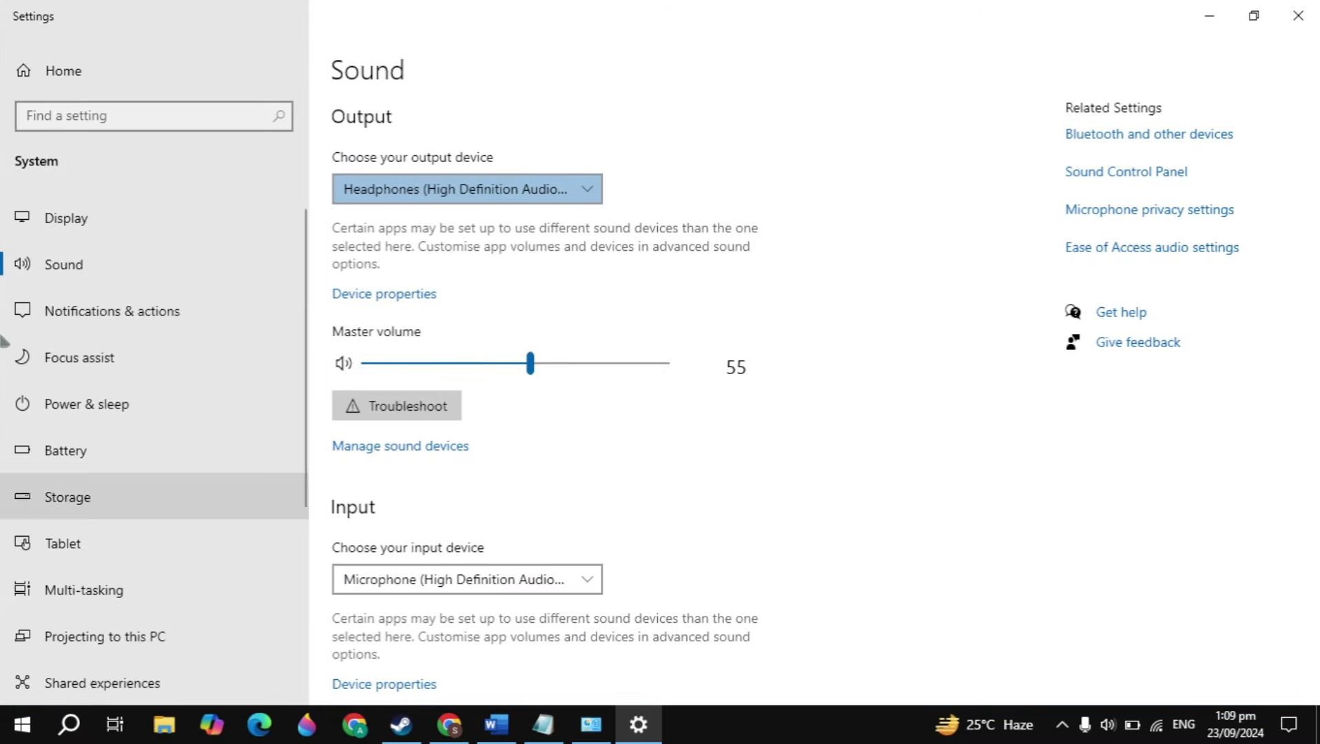
left_click(513, 204)
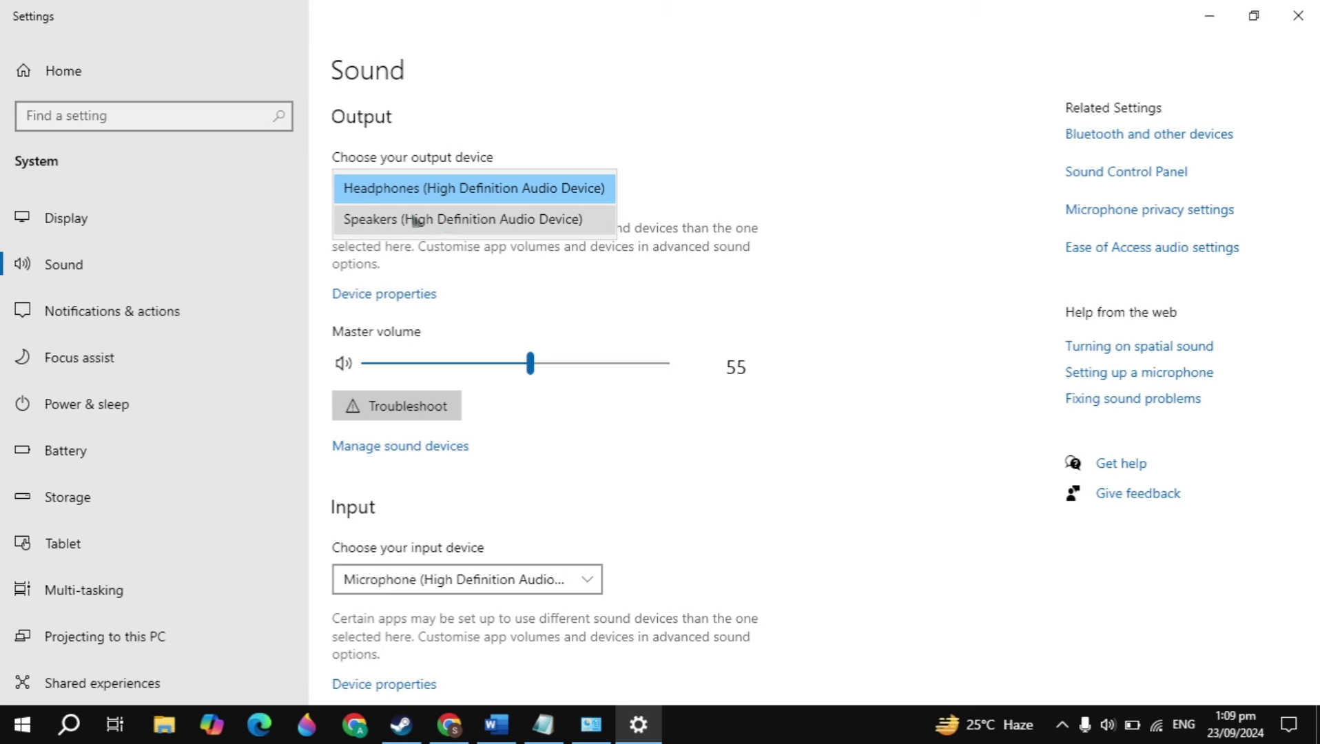
left_click(811, 217)
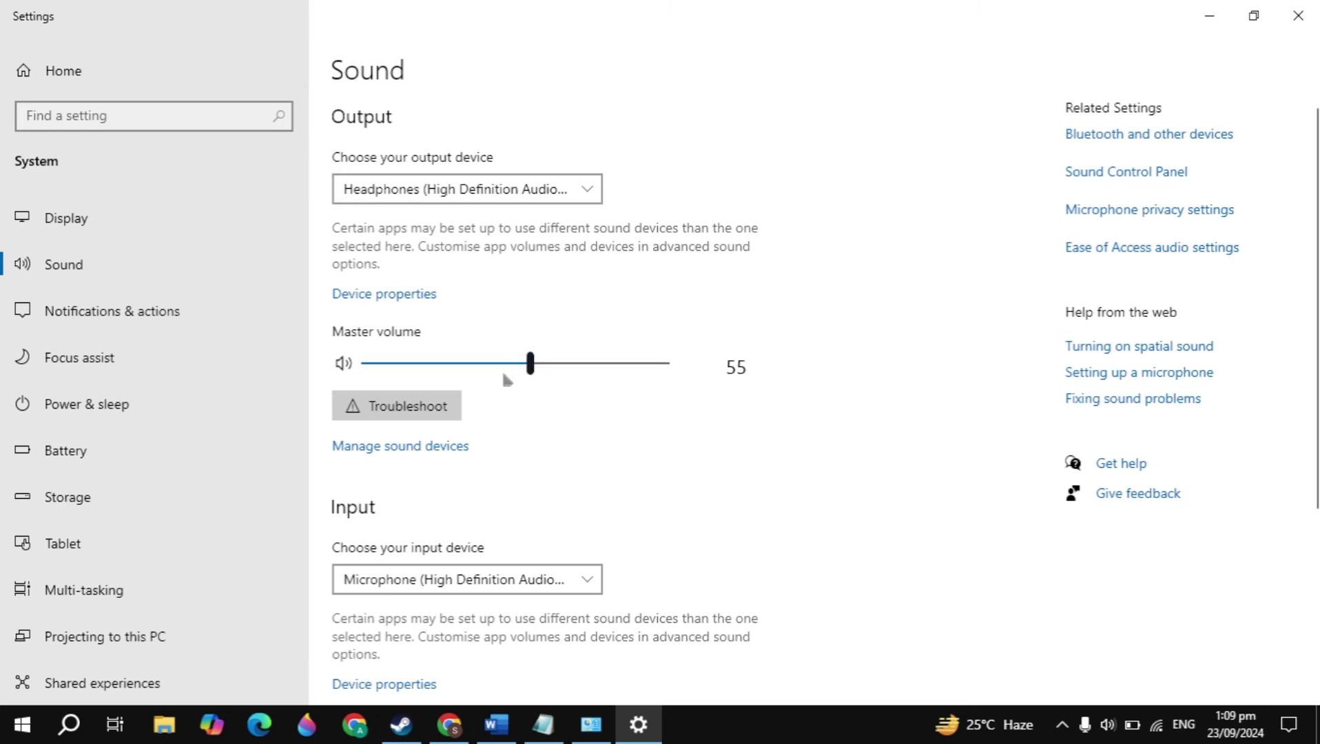
Step: Set the master volume to 63 and close Settings
mouse_move(571, 375)
left_mouse_down()
mouse_move(646, 374)
mouse_move(534, 376)
mouse_move(558, 379)
left_mouse_up()
scroll(579, 523, "down", 5)
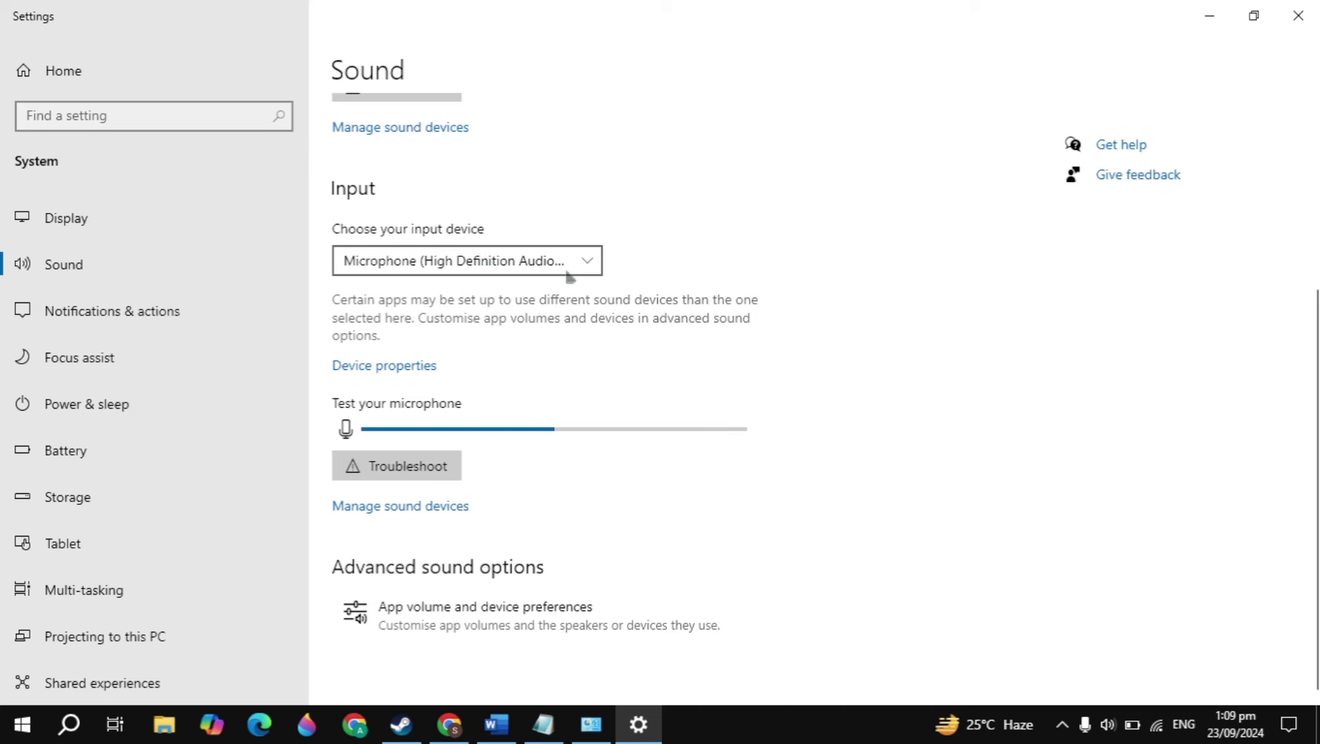
left_click(1297, 16)
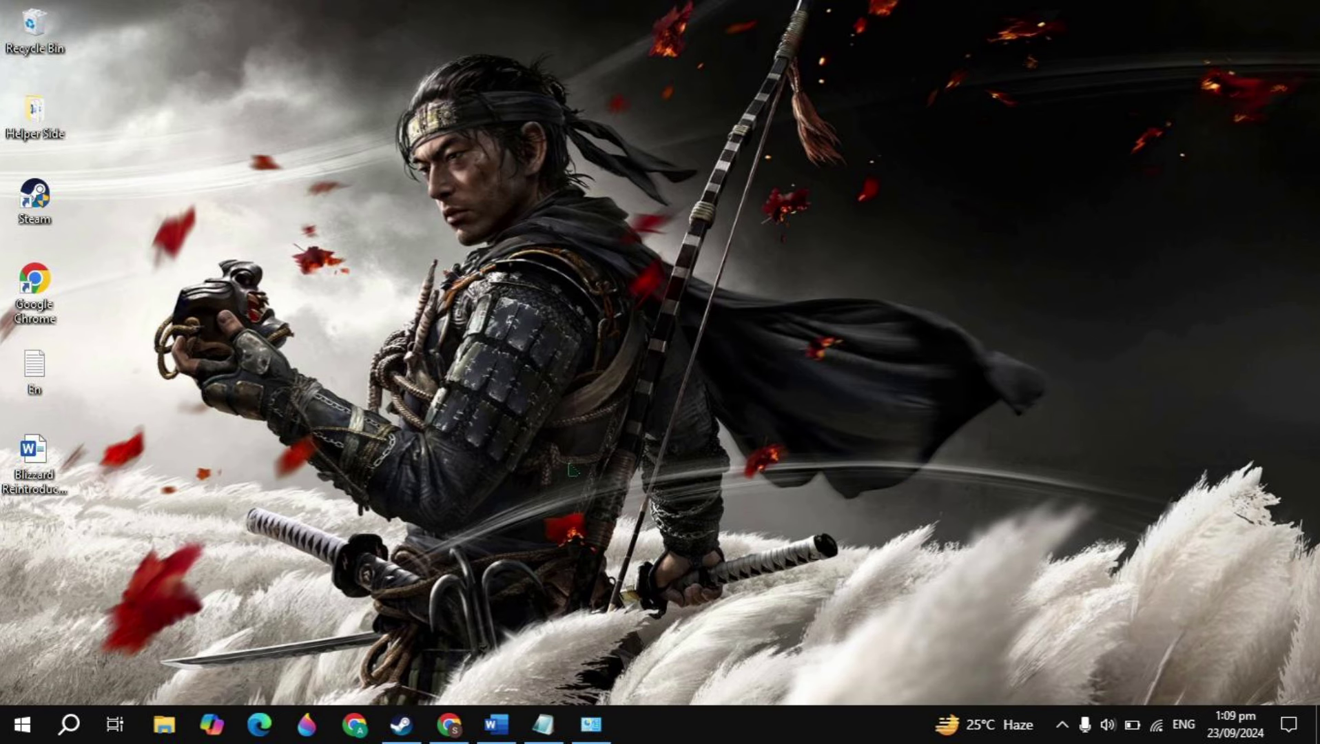